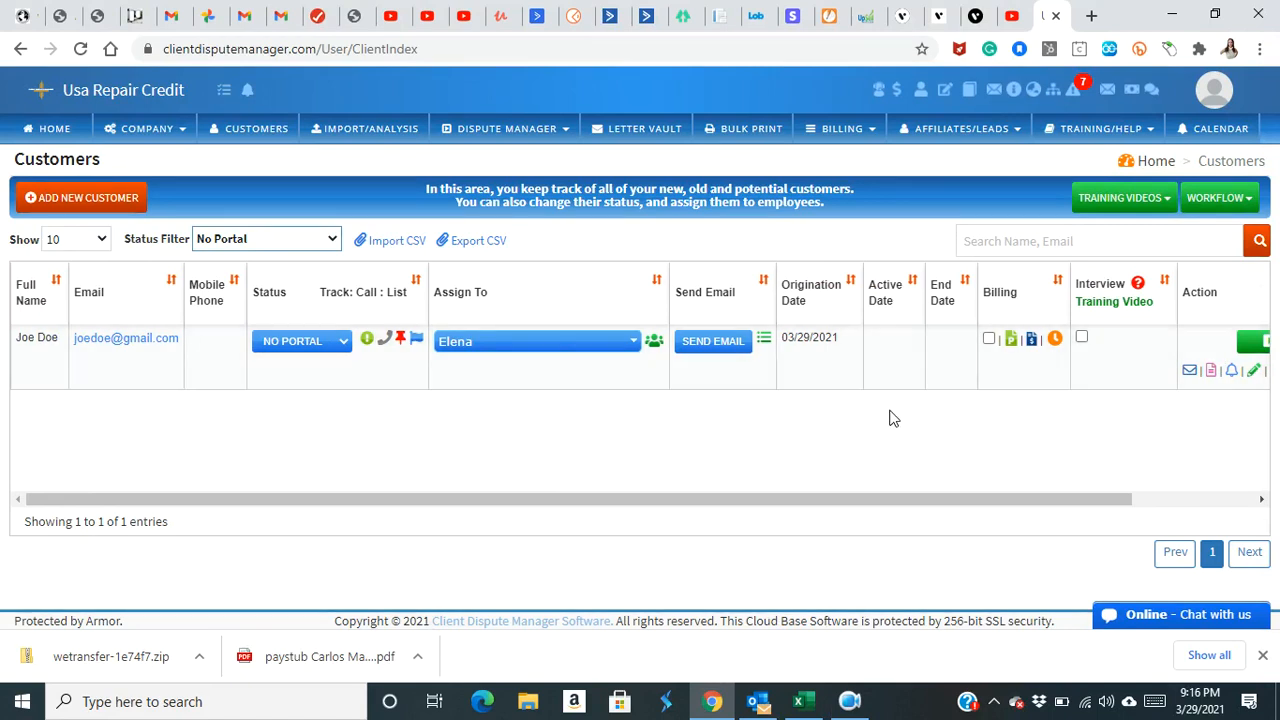
scroll(889, 413, "right", 2)
scroll(890, 418, "right", 2)
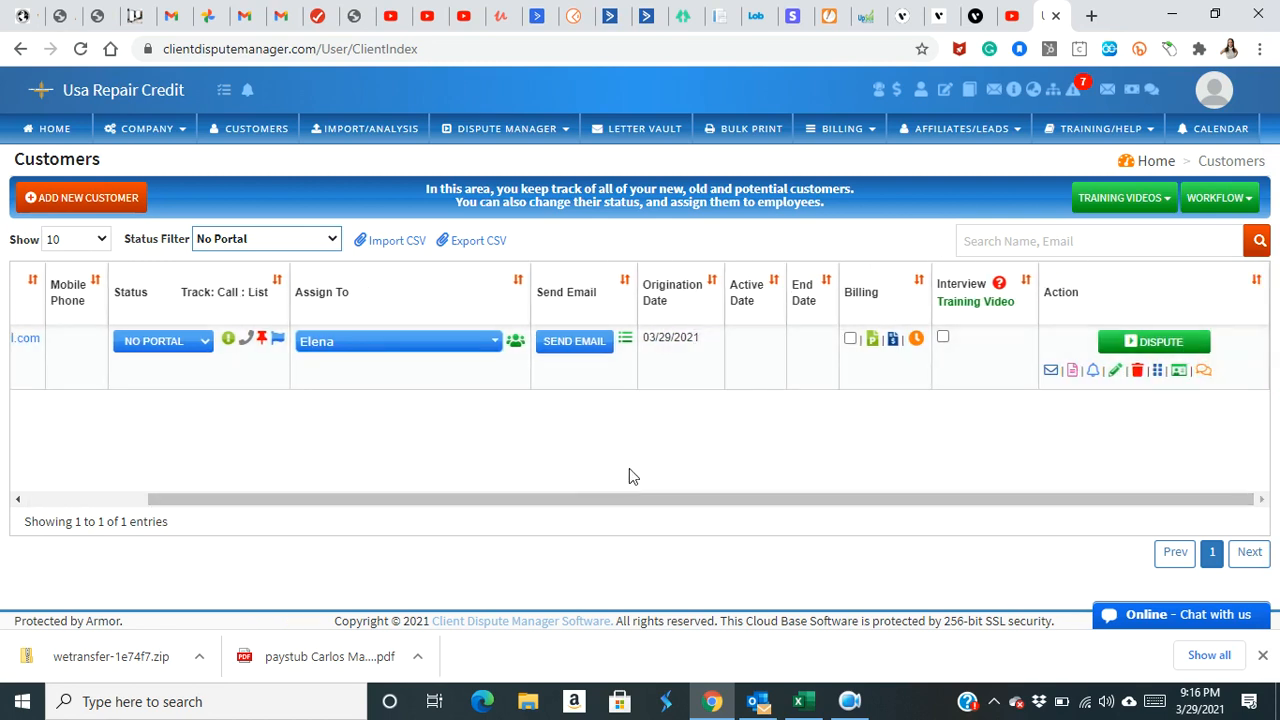
scroll(738, 456, "left", 3)
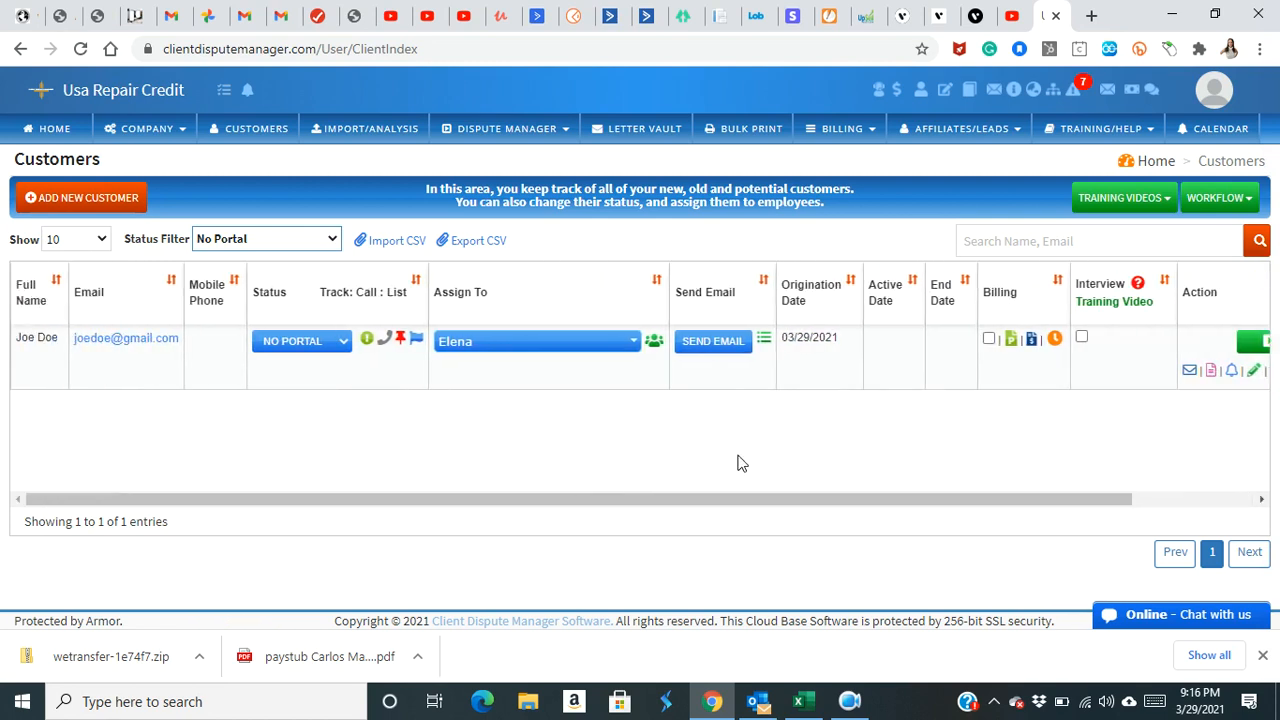
scroll(920, 445, "right", 3)
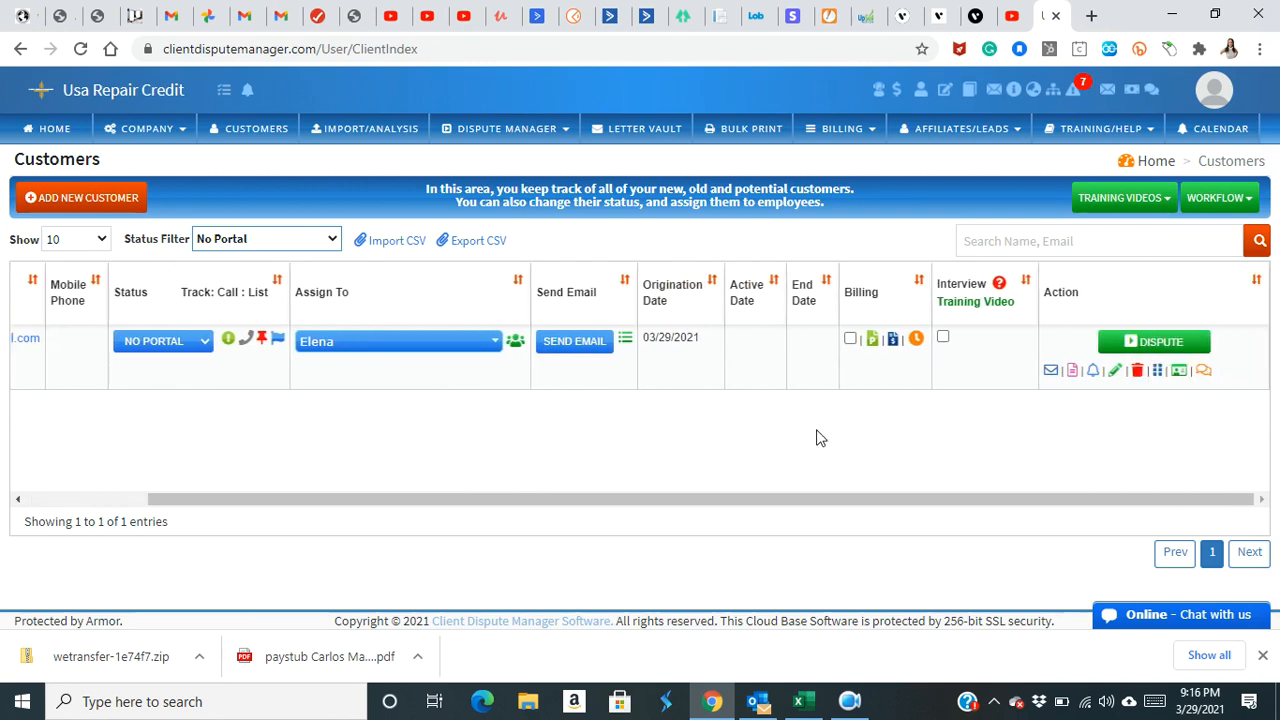
scroll(903, 414, "left", 3)
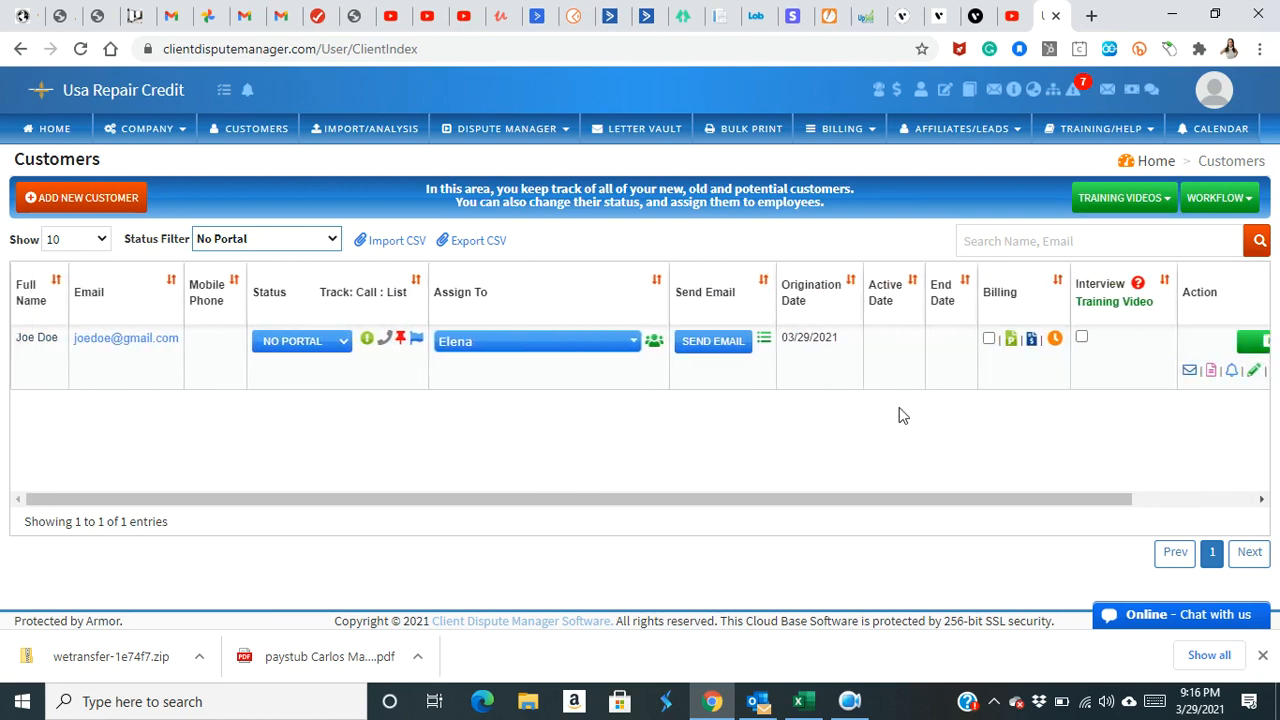
- Open the listed customer's dispute process and go to the Credit Bureaus section
scroll(708, 389, "right", 3)
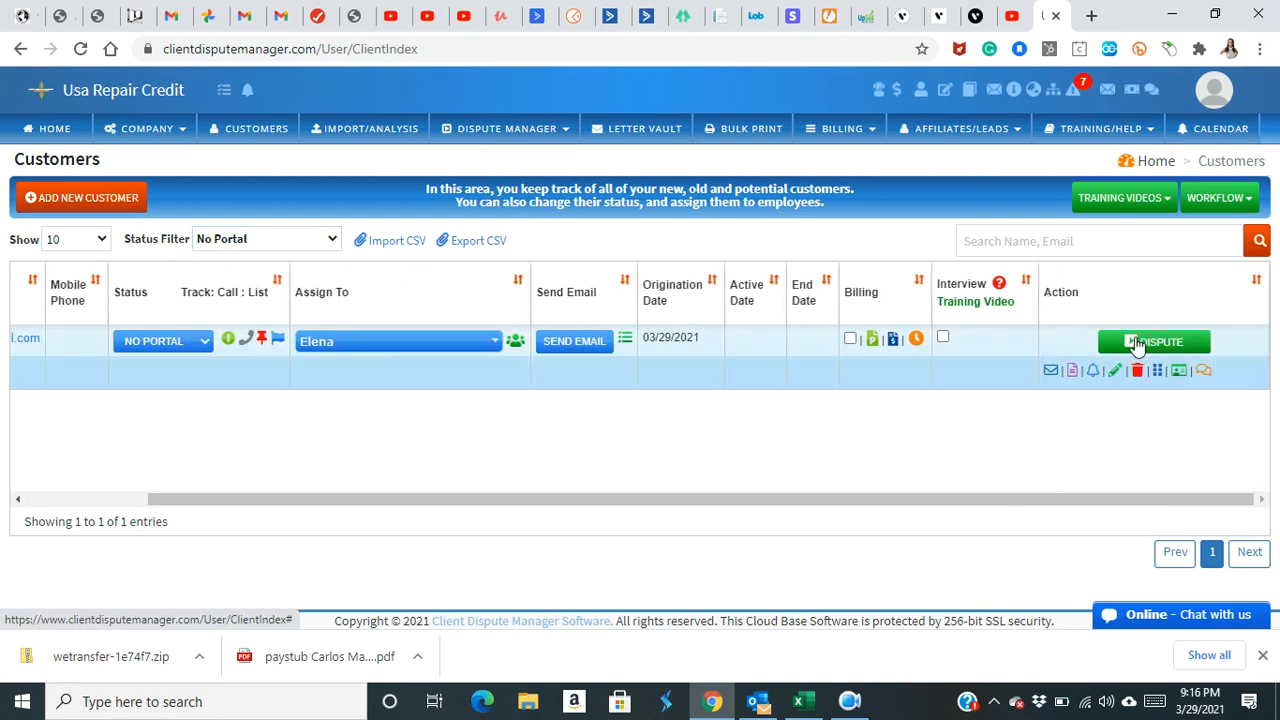
left_click(1108, 344)
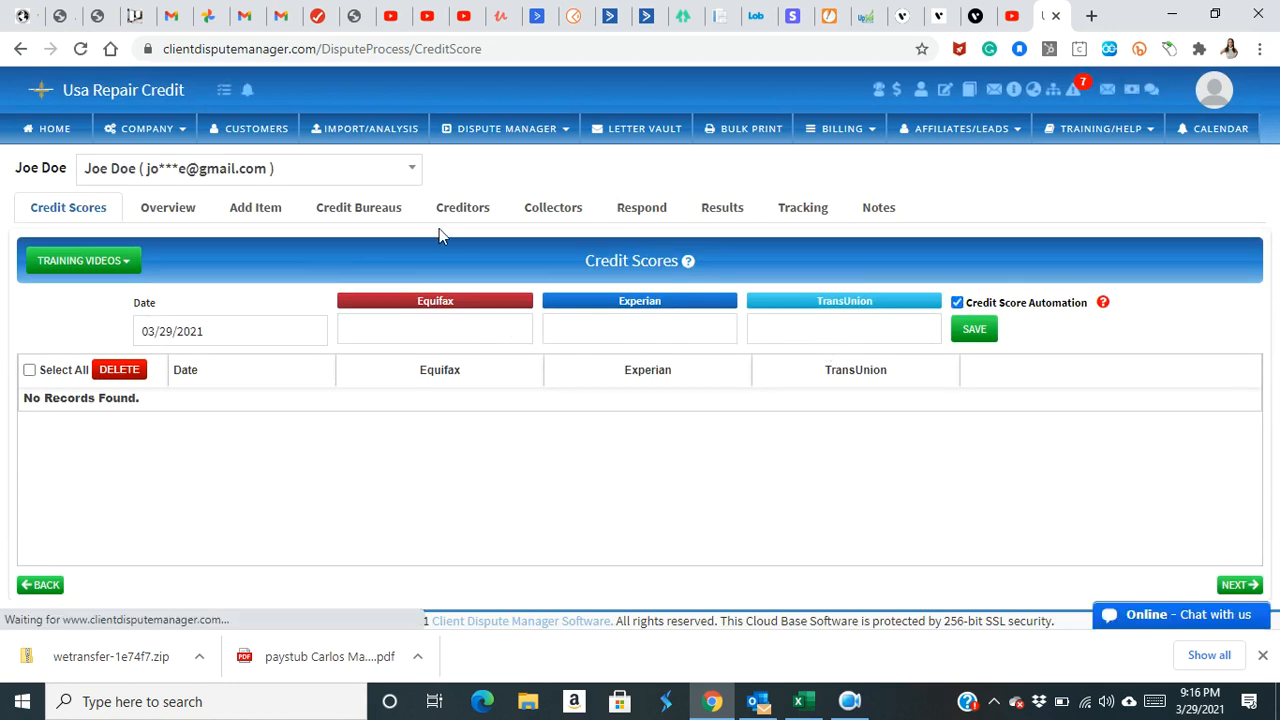
left_click(352, 210)
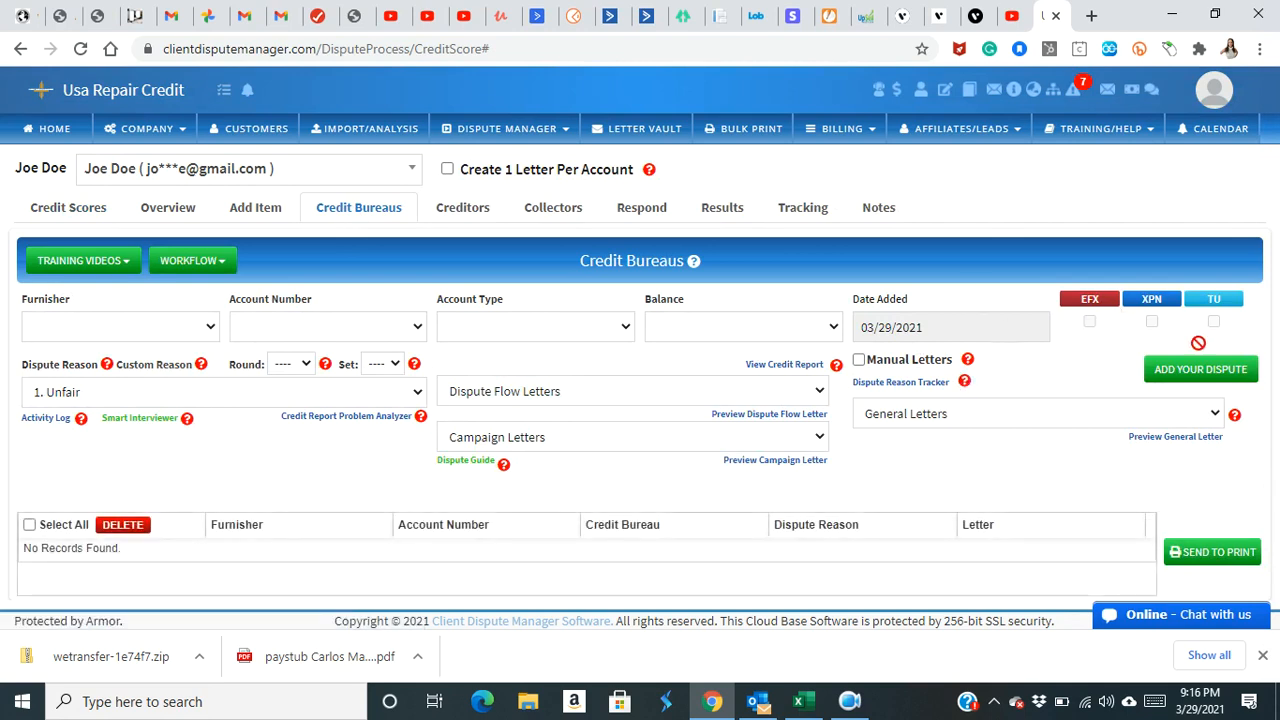
left_click(881, 414)
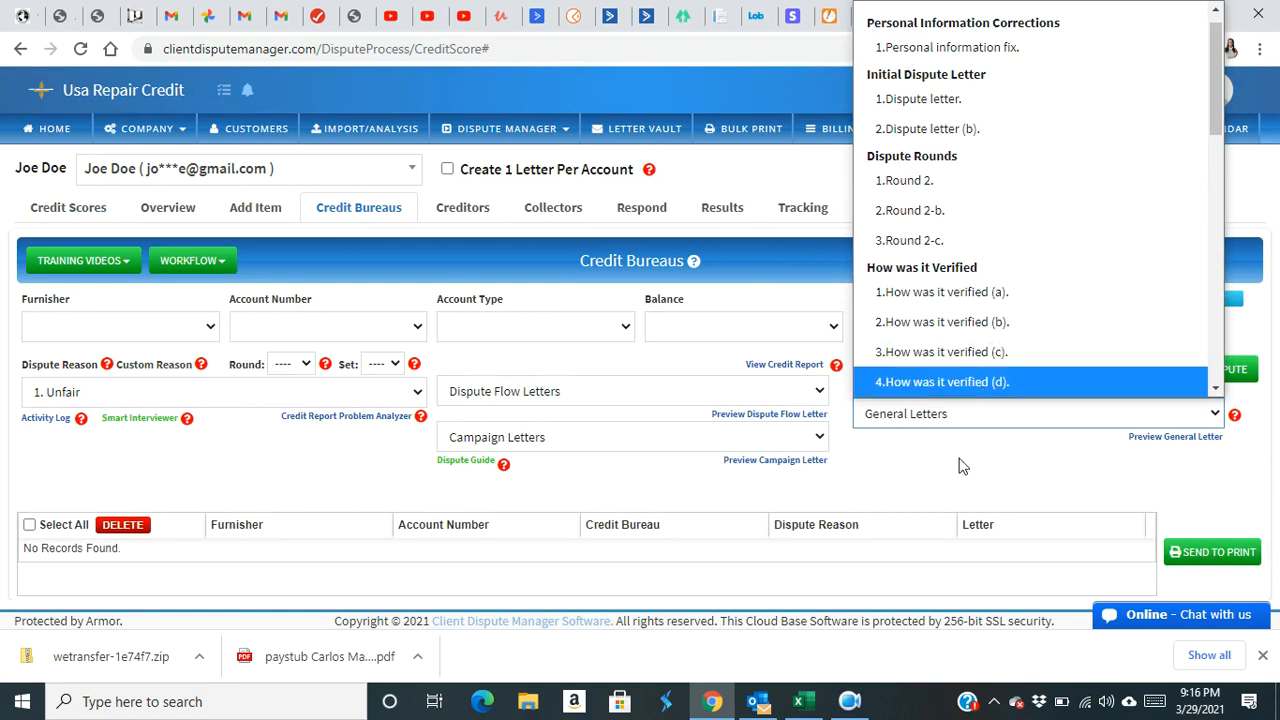
left_click(960, 466)
left_click(894, 415)
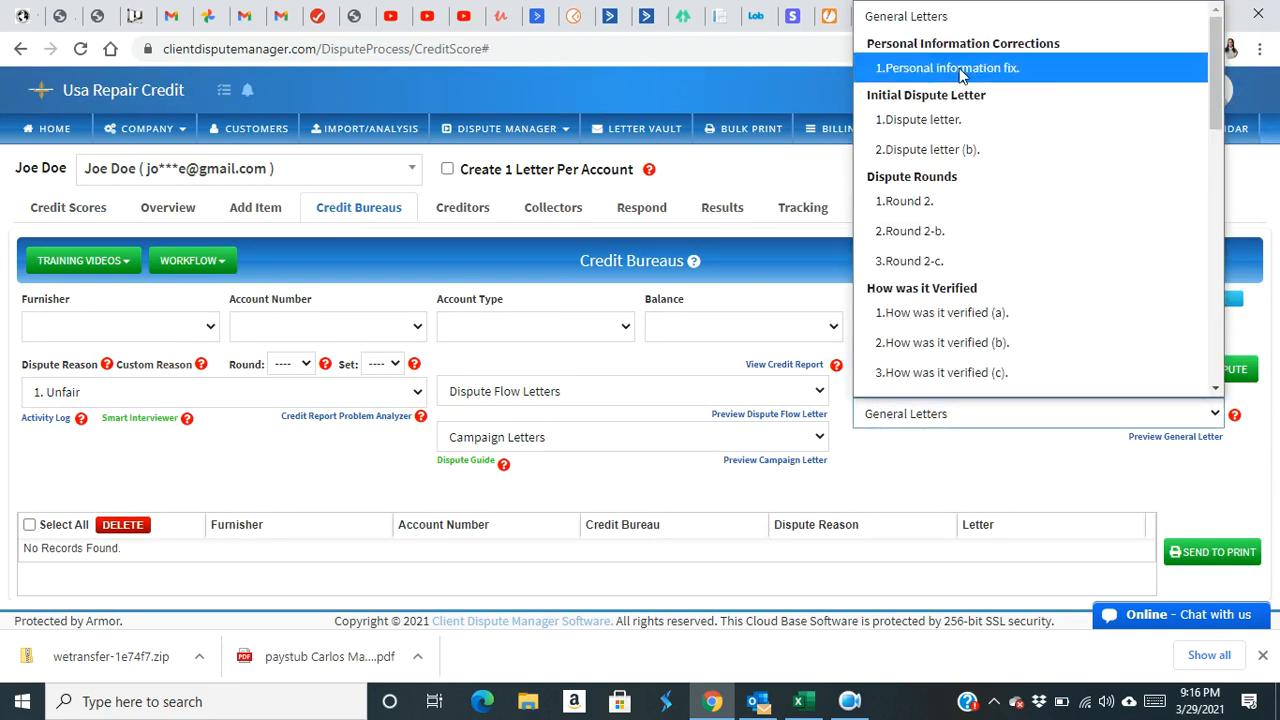
left_click(960, 75)
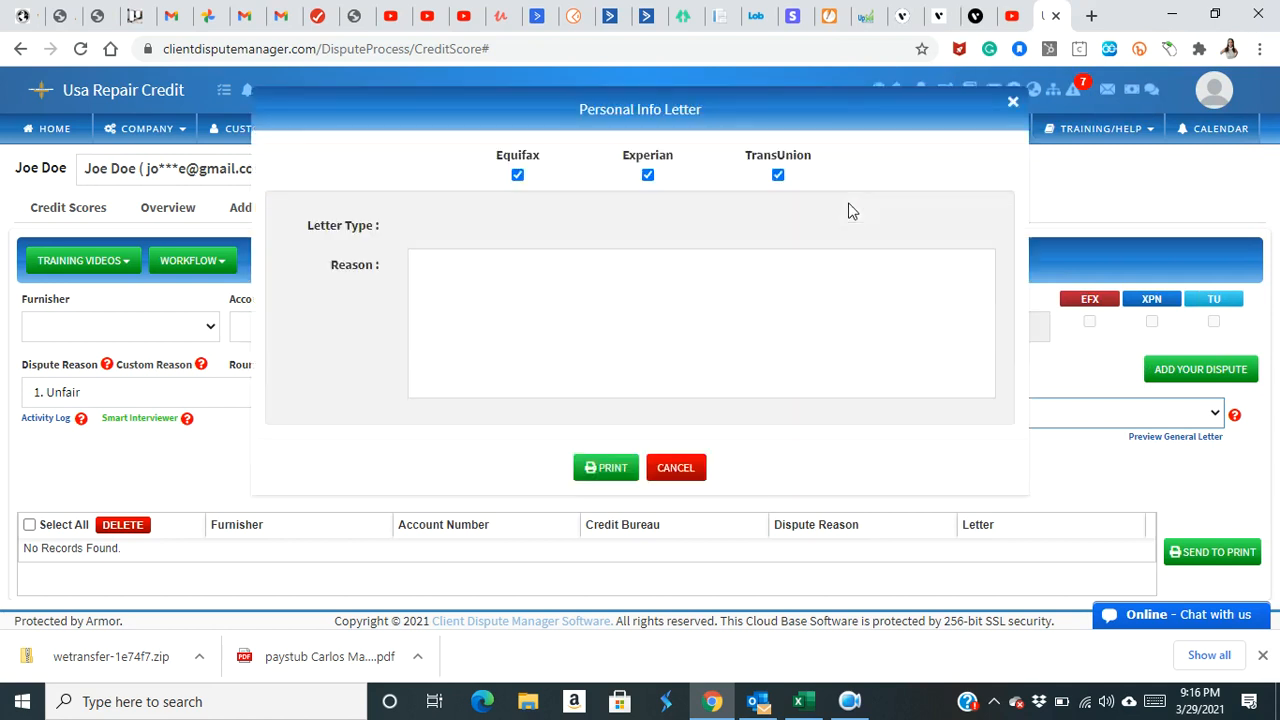
left_click(1012, 101)
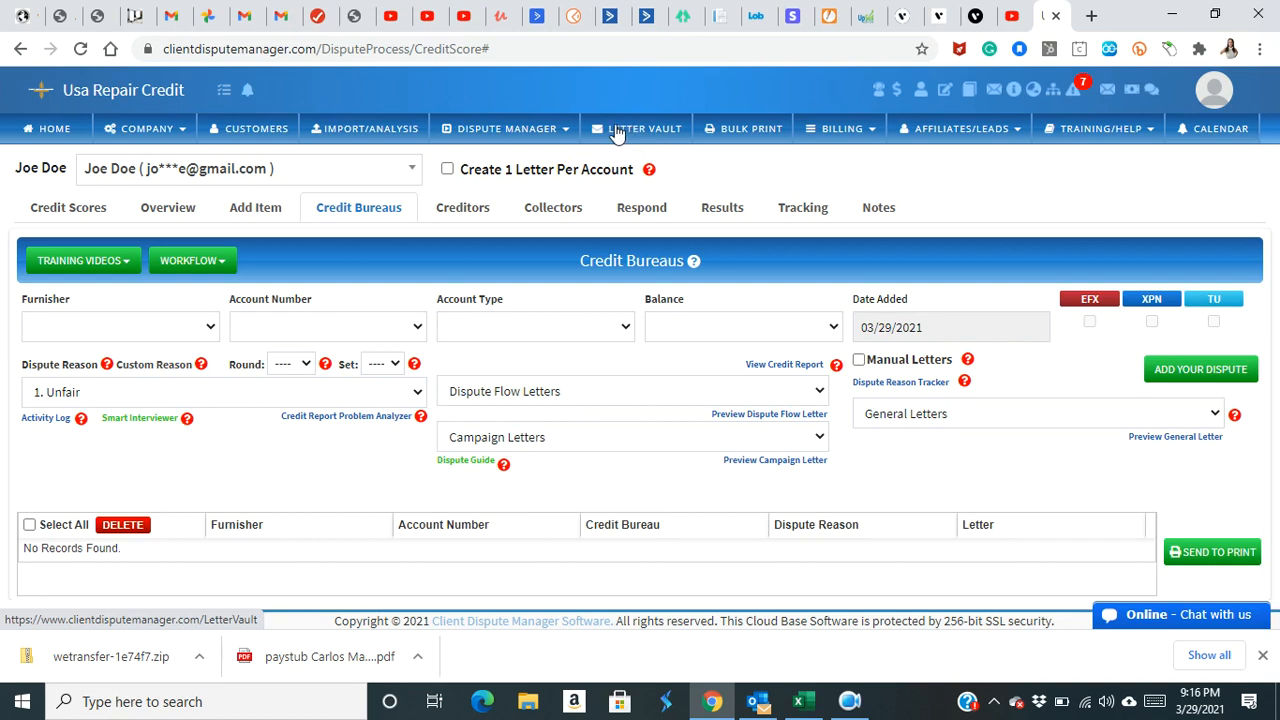
- Choose the "Personal information fix" general letter to start a personal info letter for the customer
left_click(908, 415)
scroll(930, 205, "down", 1)
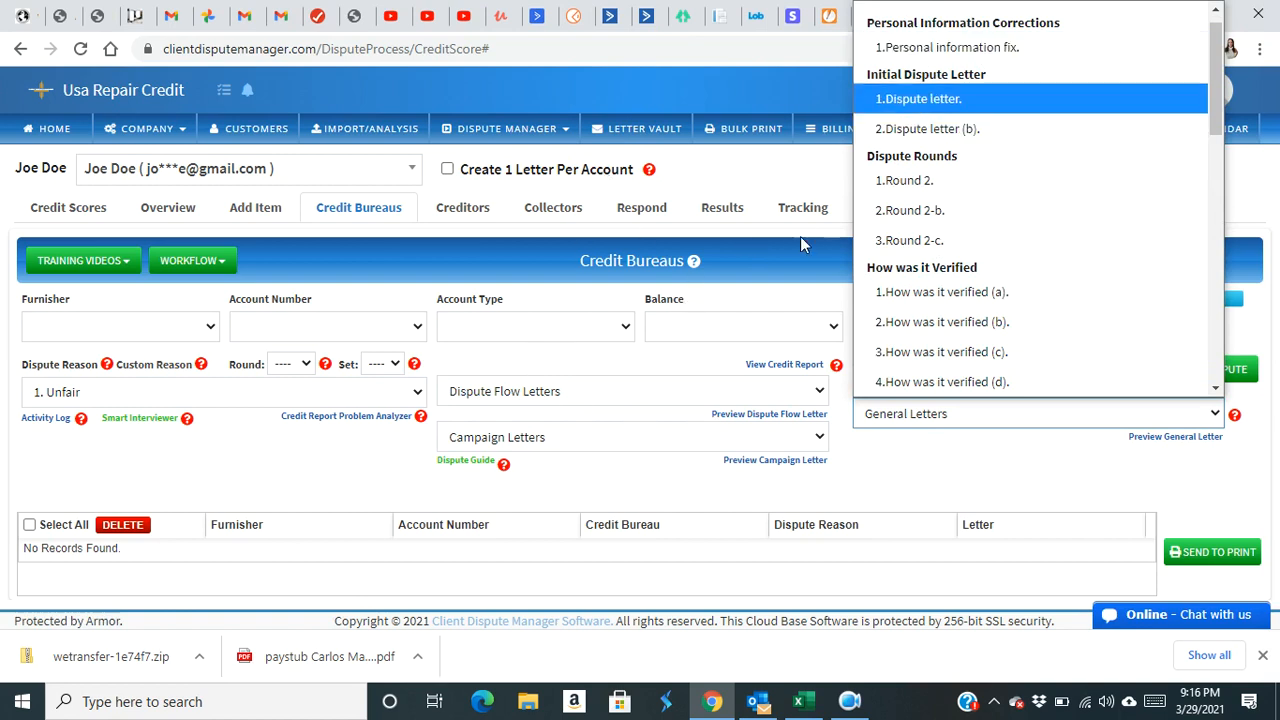
scroll(926, 50, "up", 1)
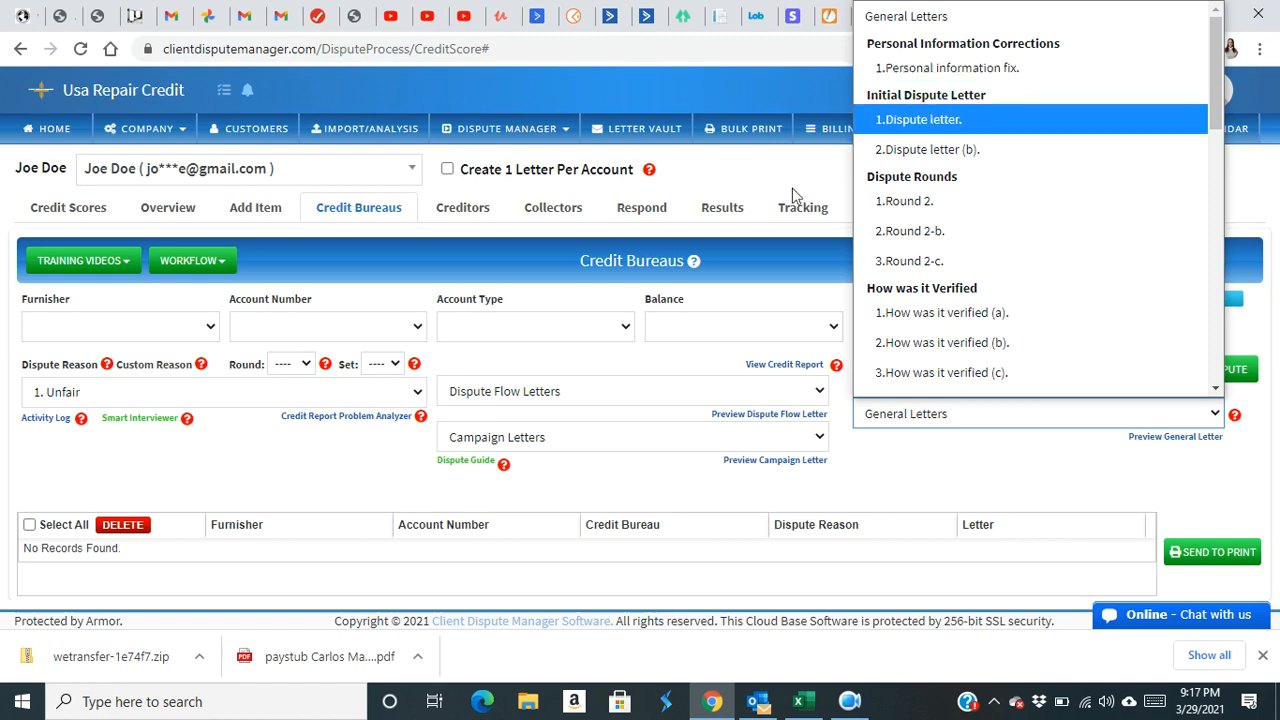
left_click(929, 50)
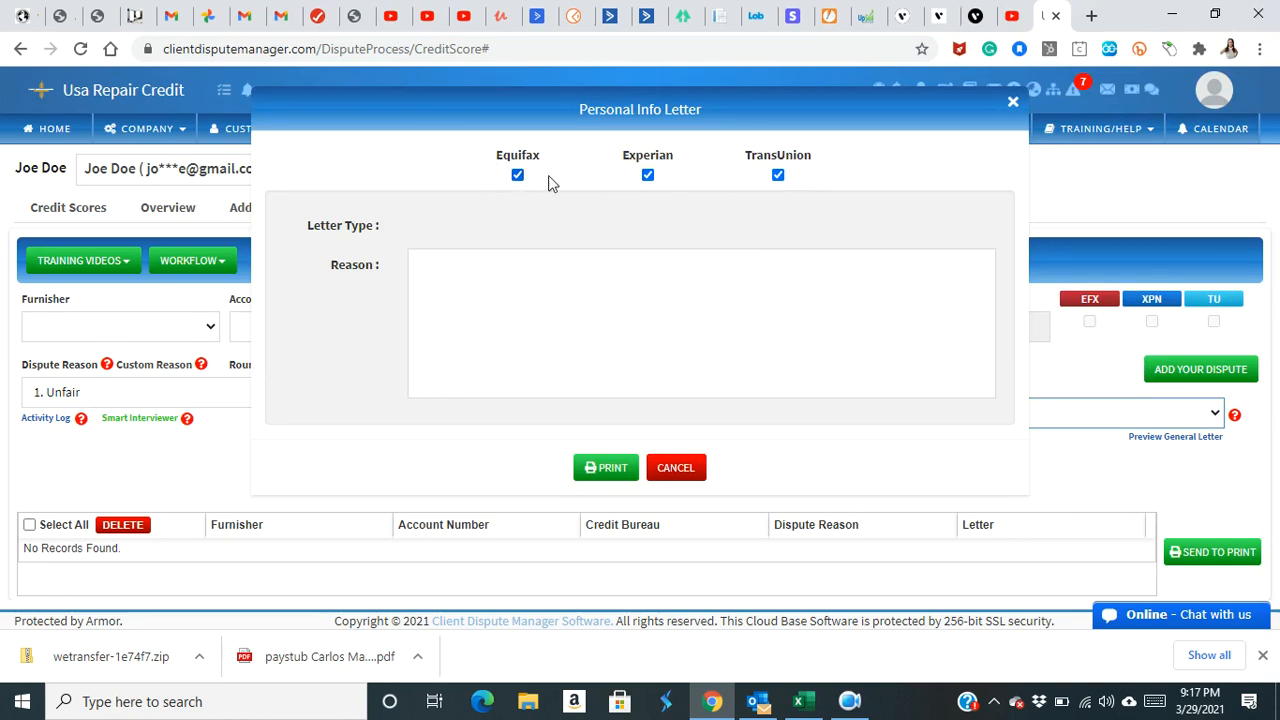
left_click(575, 297)
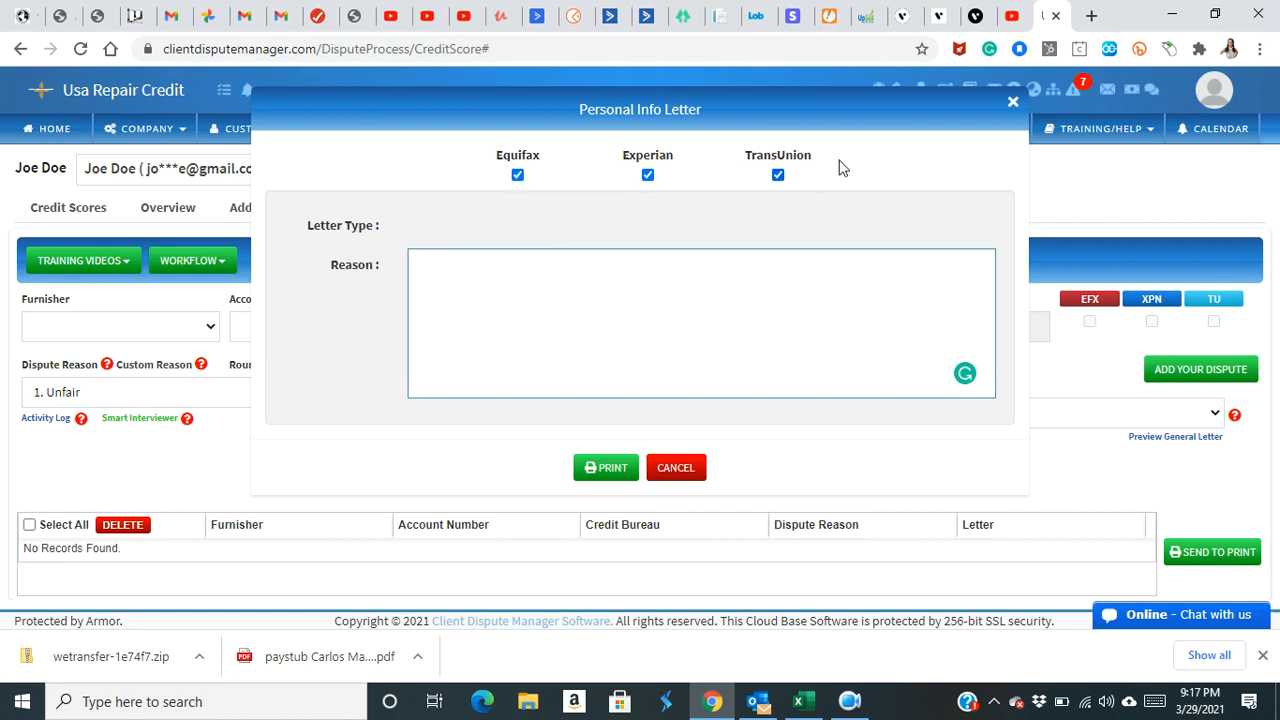
left_click(518, 175)
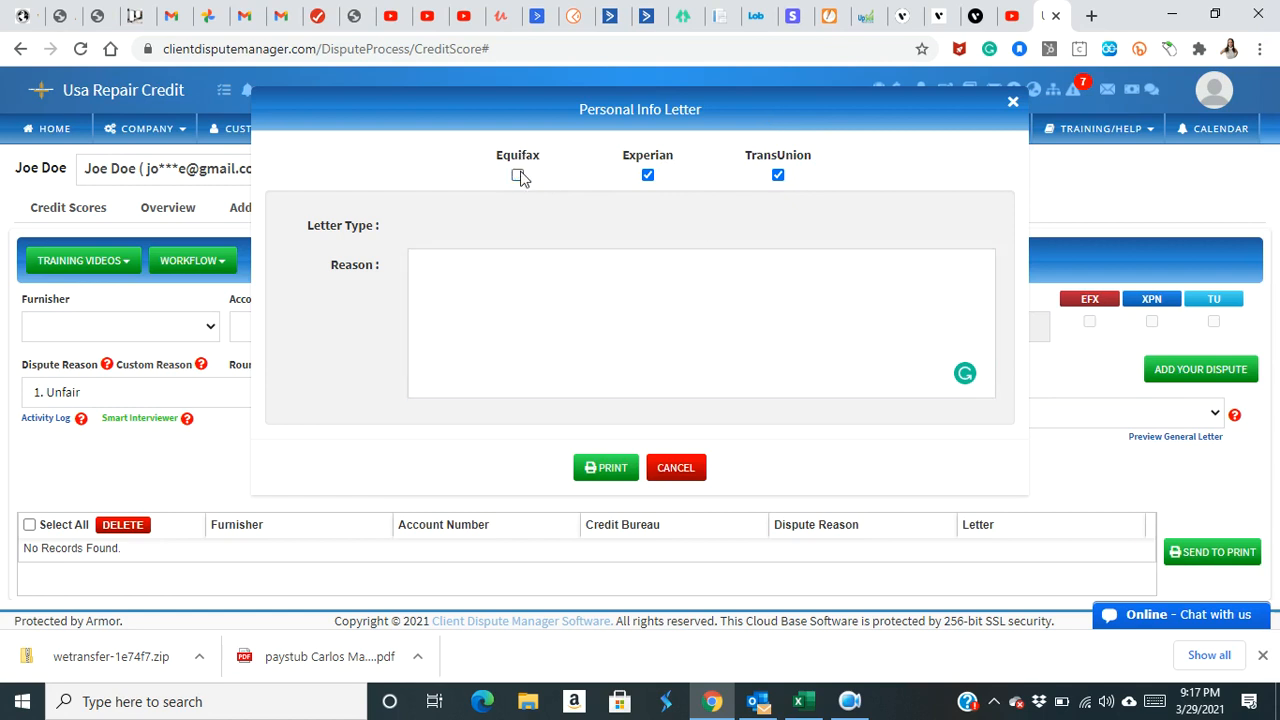
left_click(649, 177)
left_click(517, 175)
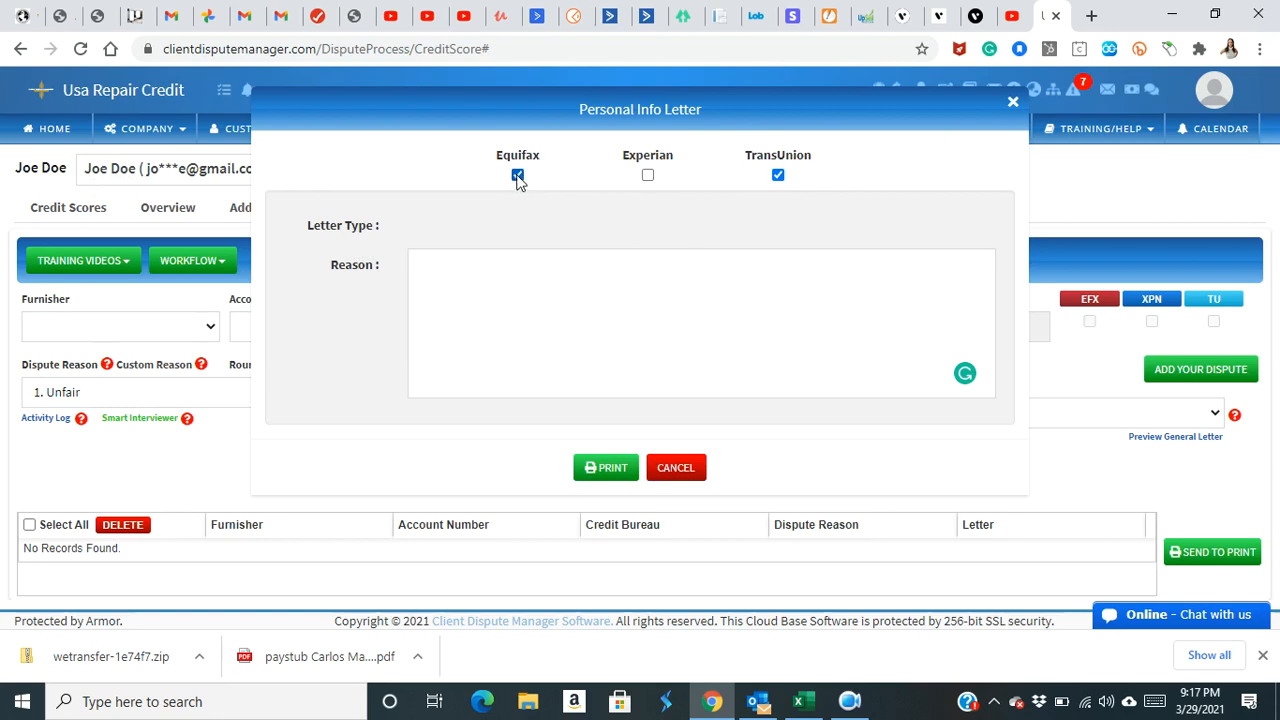
left_click(648, 175)
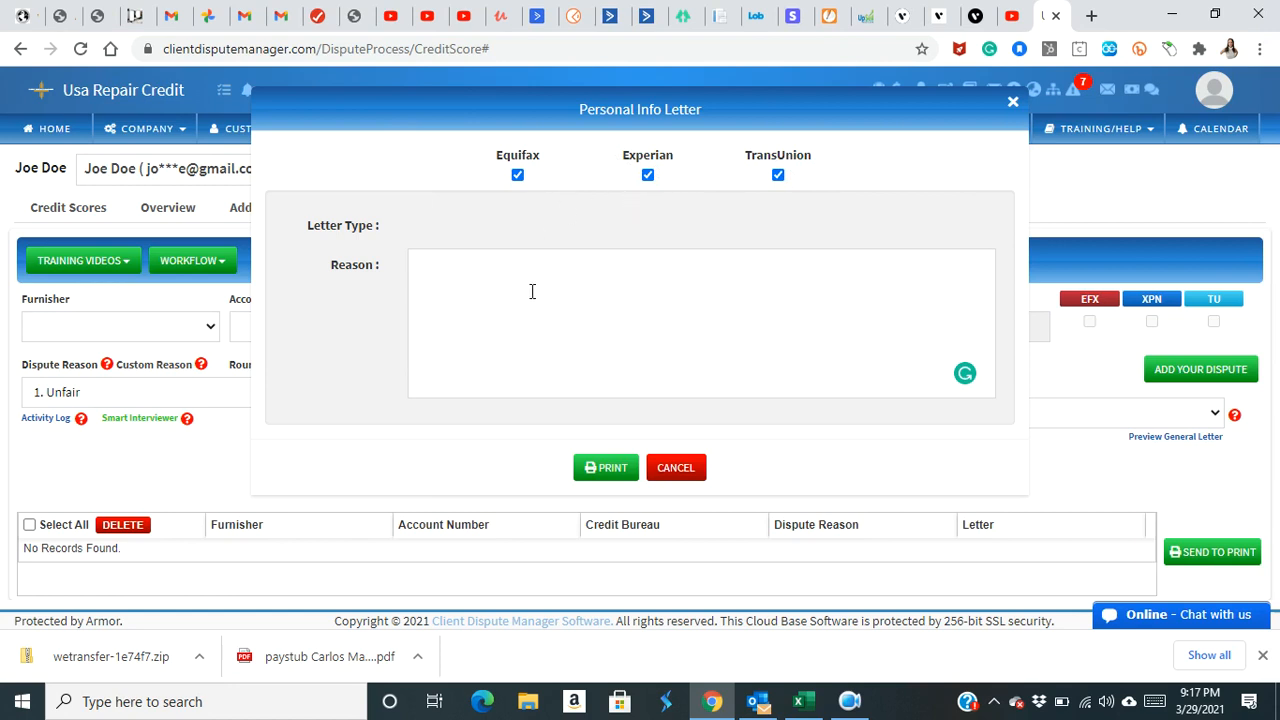
- Write as the letter's reason that the customer's misreported full name "is not my name, please delete it immediately."
left_click(504, 277)
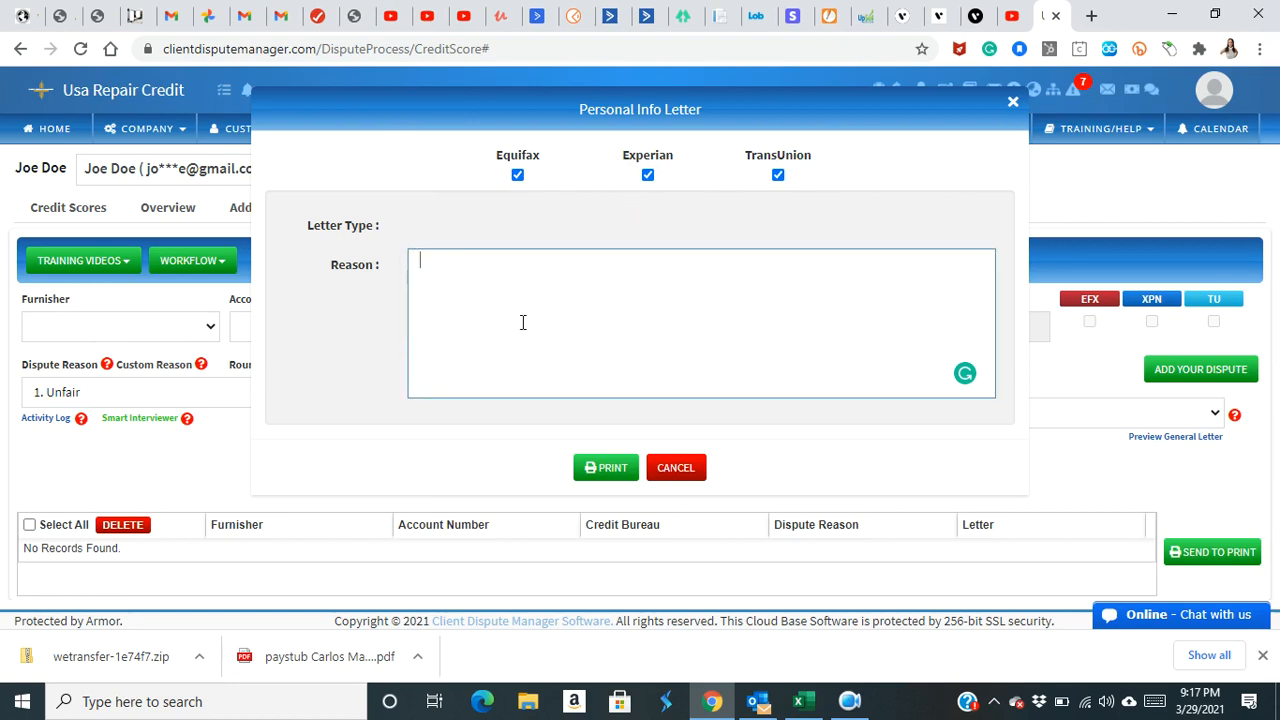
type("Joe Doe is not my name, p")
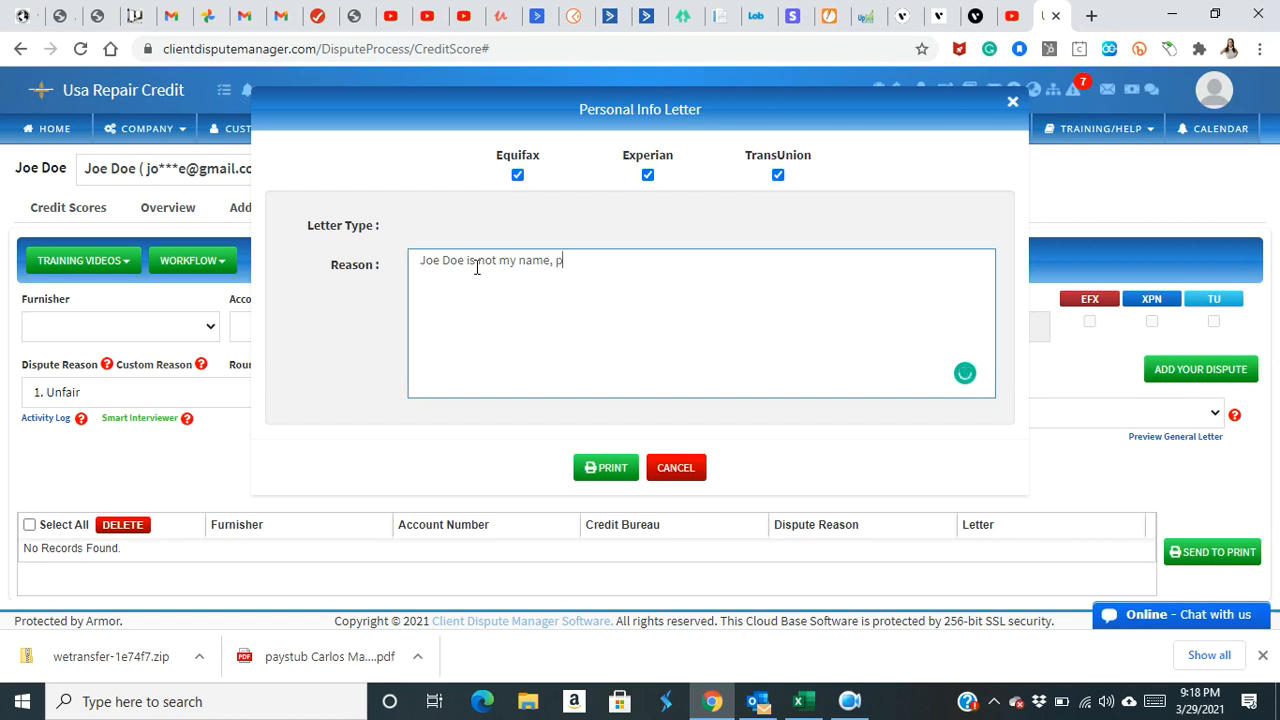
type("lease delete it imme")
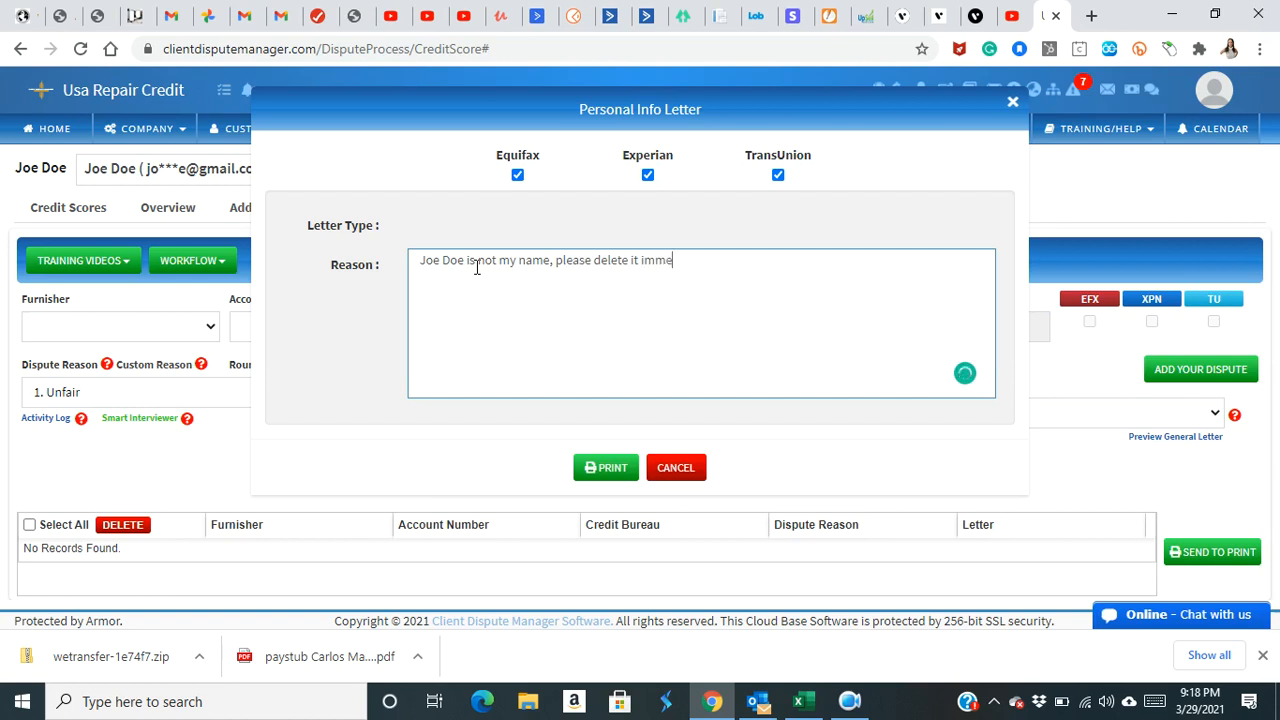
type("diatl")
type("e")
type("ly.")
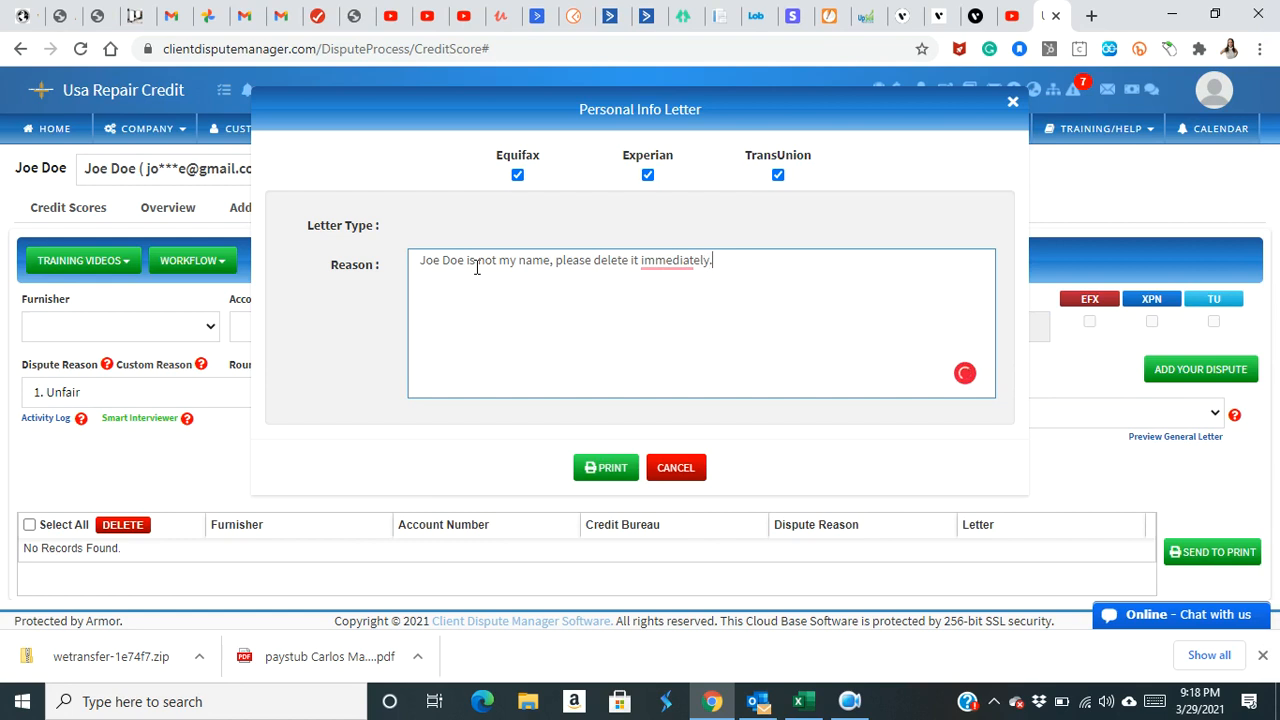
- Insert the heading "Transunion" on its own line above the name dispute sentence in the reason text
left_click(416, 263)
key("Return")
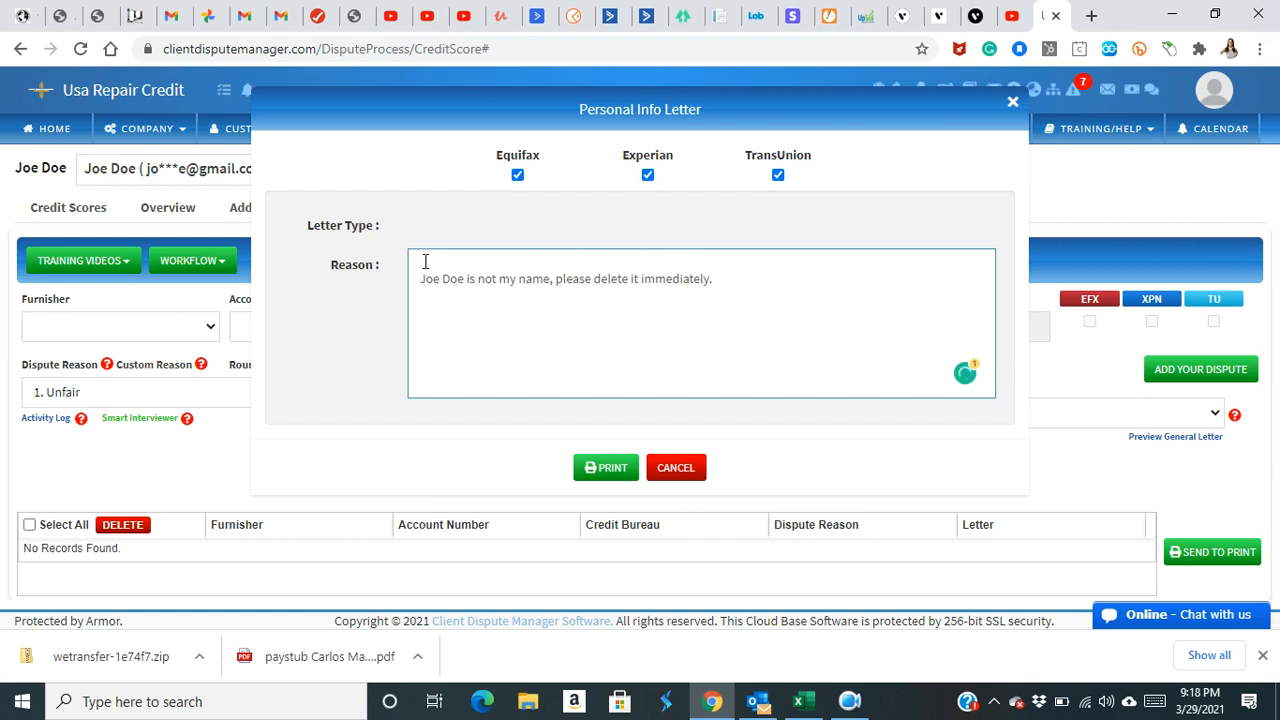
type("Transunio")
- Add the line "HM is not my employer please remove it ." under the Transunion name dispute, followed by a blank line
type("HM is not")
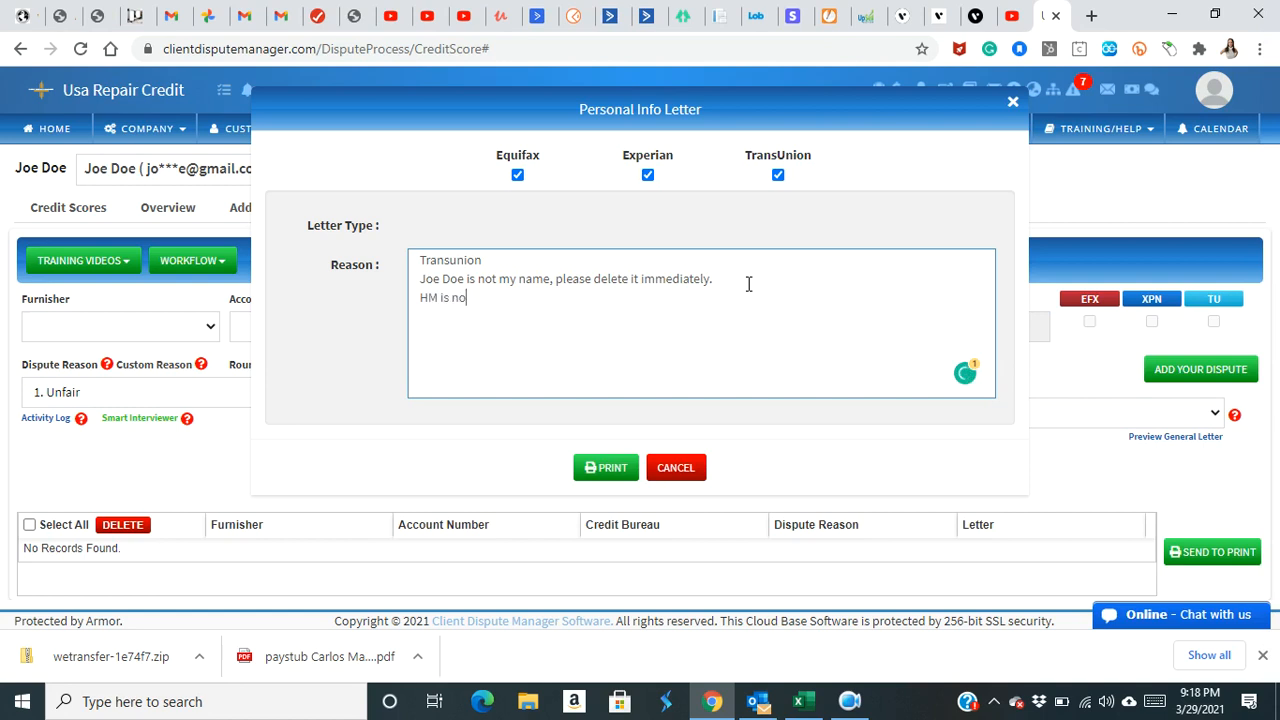
key("BackSpace")
key("BackSpace")
key("BackSpace")
key("BackSpace")
type("os")
key("BackSpace")
key("BackSpace")
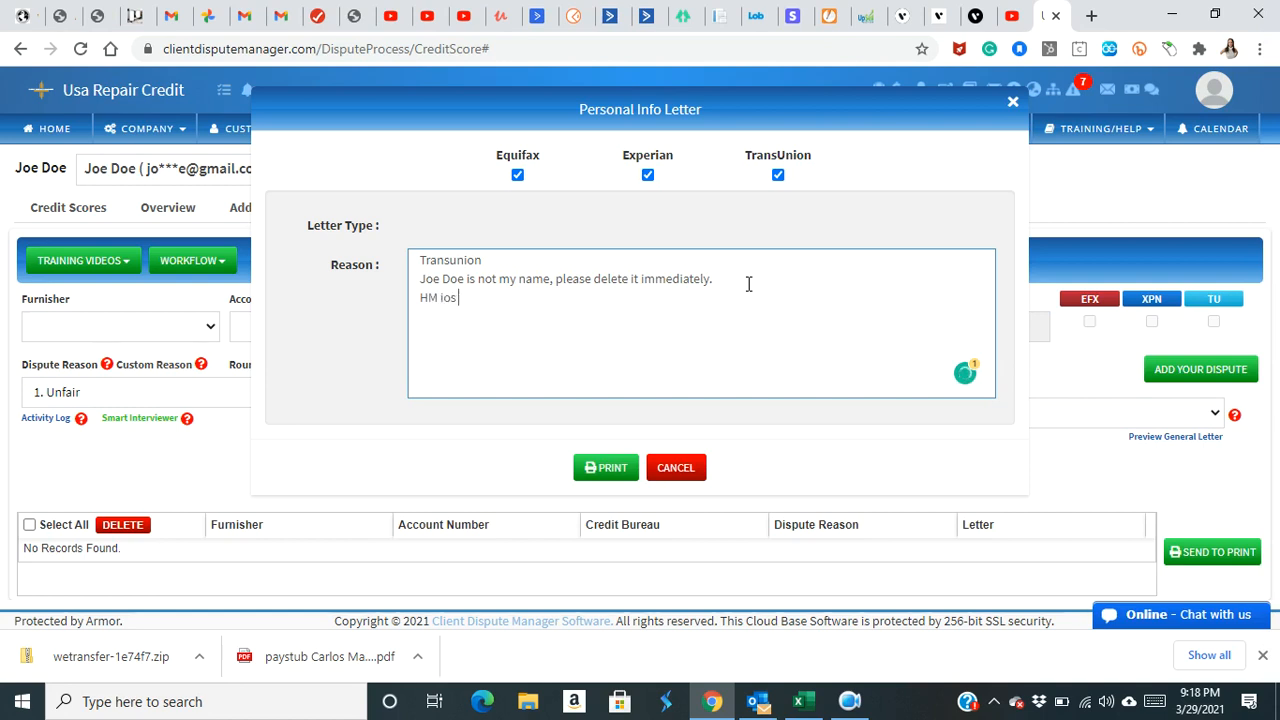
type("s not my empl")
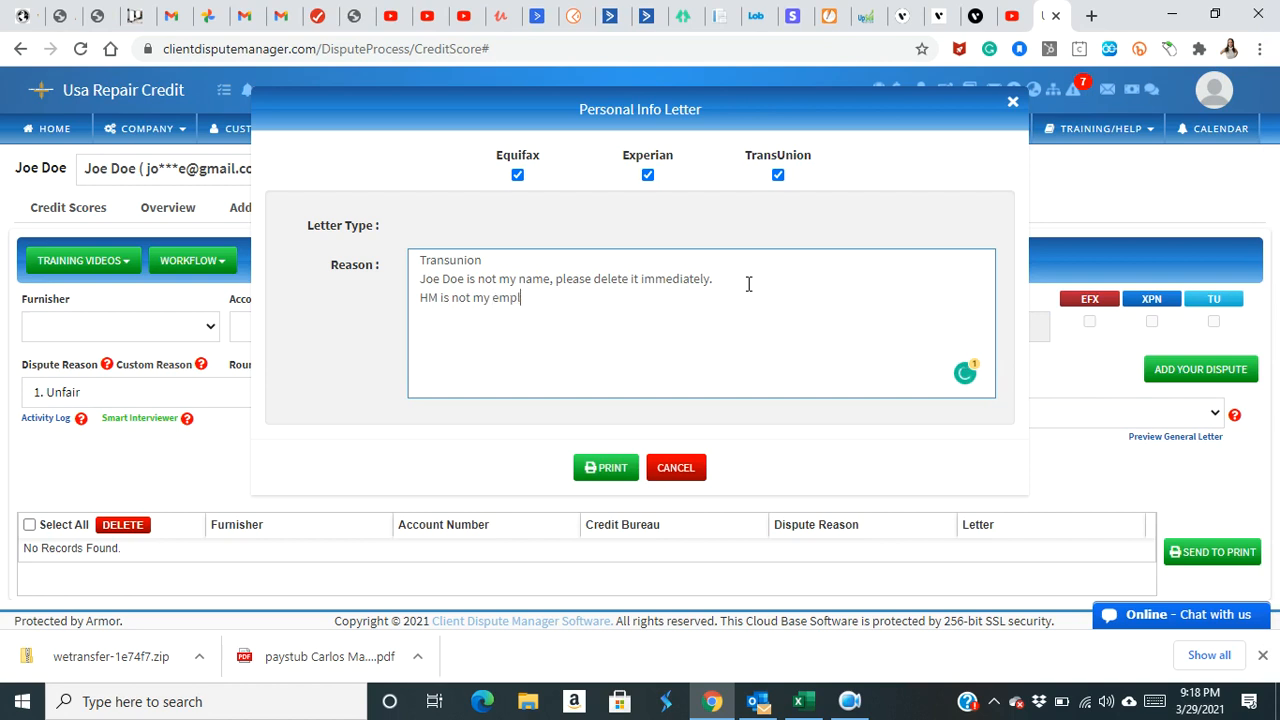
type("oyer please remove it .")
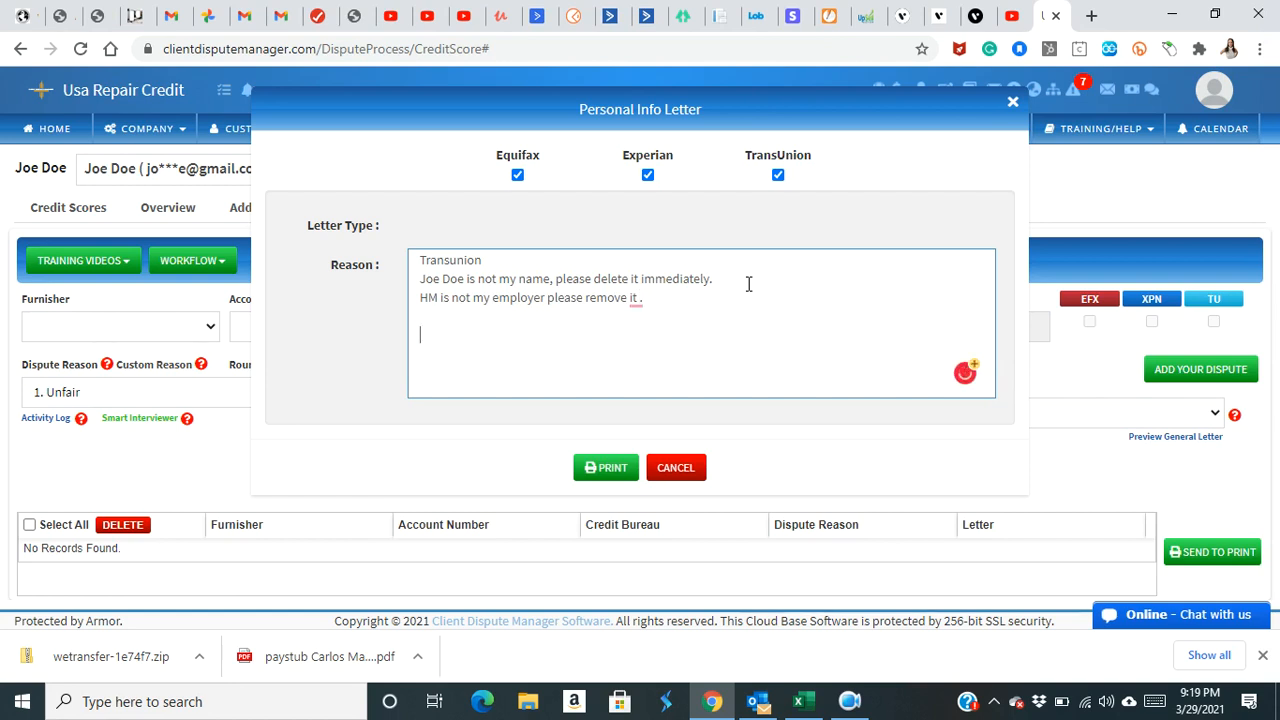
- Add an "Experian" heading below the Transunion section and copy the name and employer dispute lines beneath it
type("Experian")
key("Return")
left_click_drag(643, 298, 400, 285)
key("ctrl+c")
left_click(504, 342)
key("Return")
key("ctrl+v")
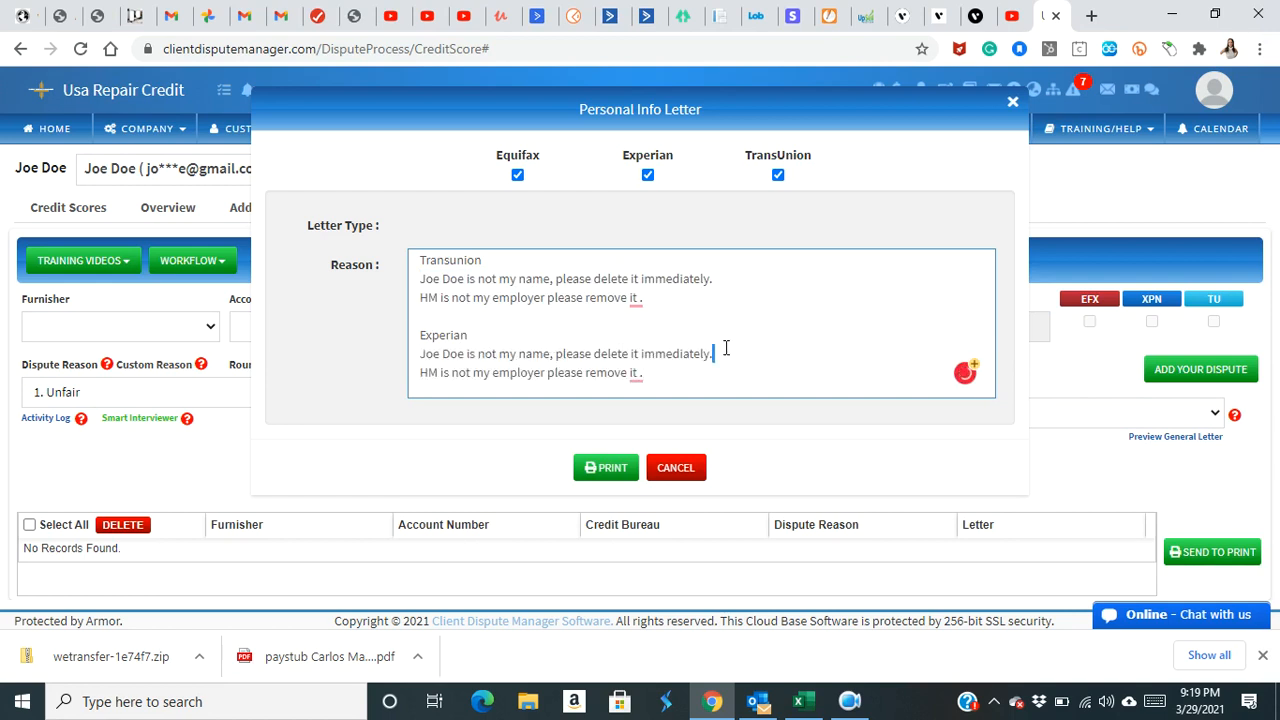
- Replace the surname in the Experian section's name dispute with a different surname
double_click(453, 354)
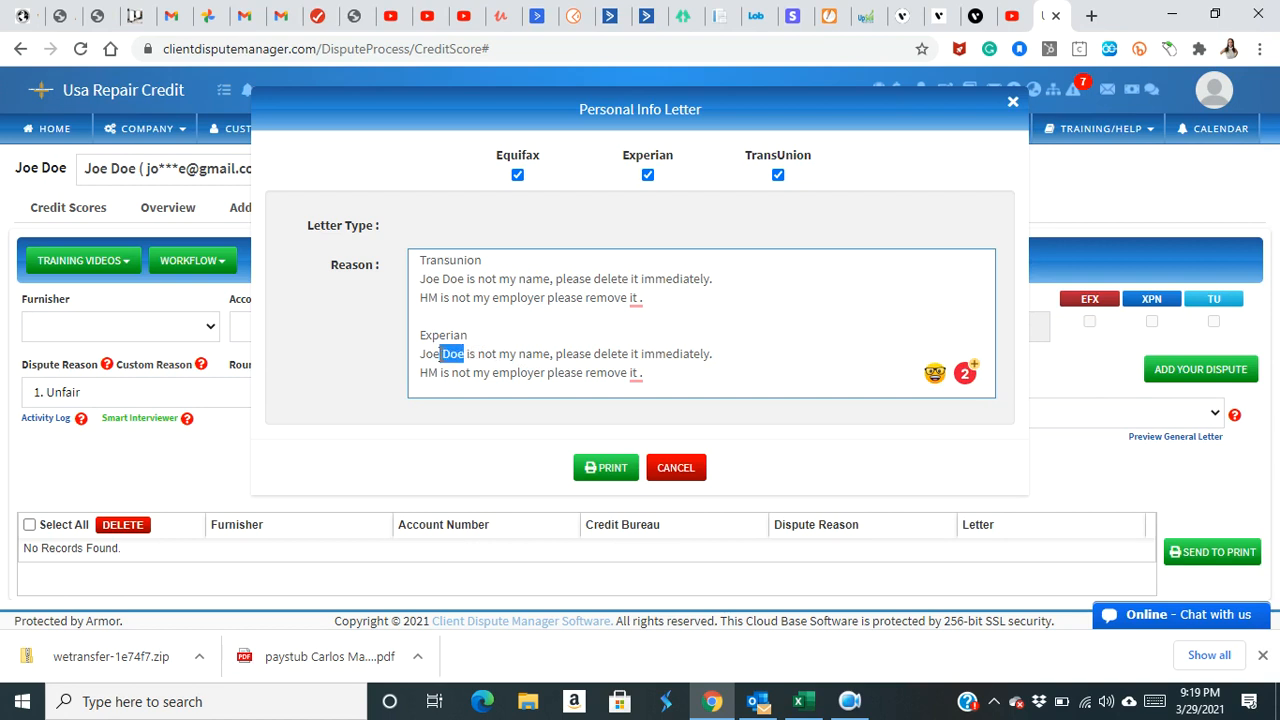
key("BackSpace")
type("Right")
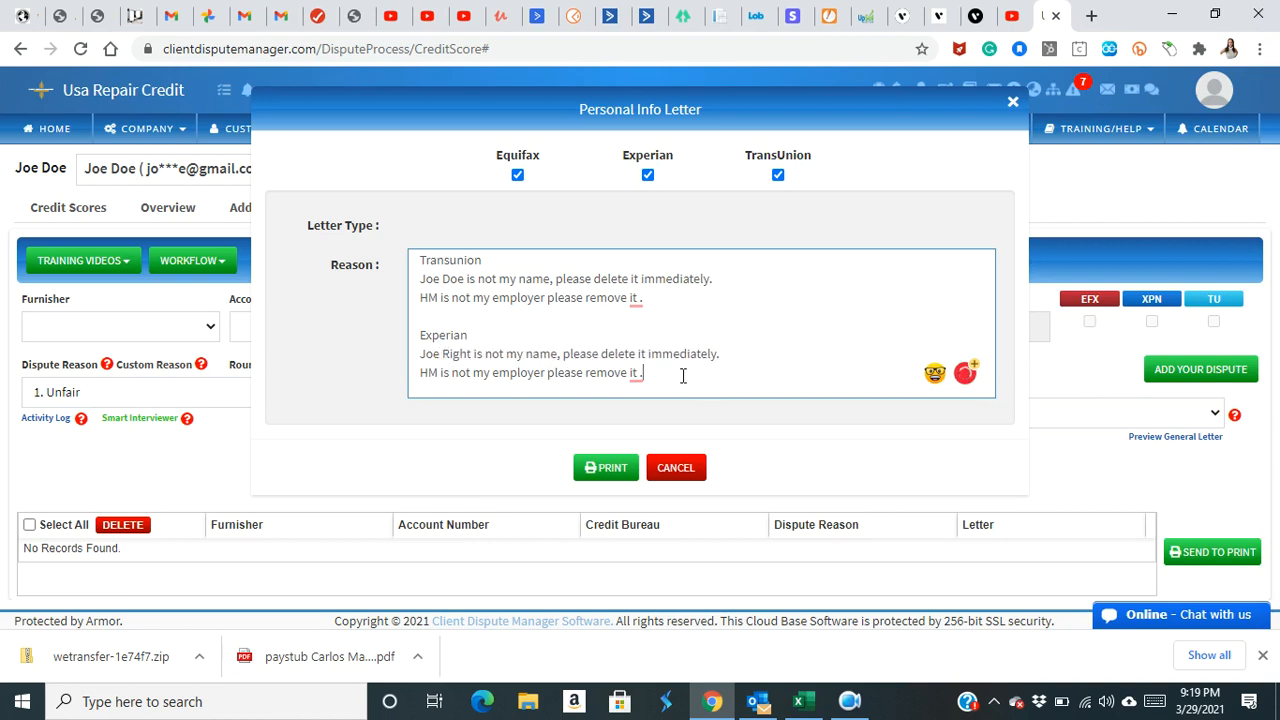
- Add an "Equifax" heading with the copied name and employer dispute lines below it, and shorten the surname in that section
key("Return")
key("Return")
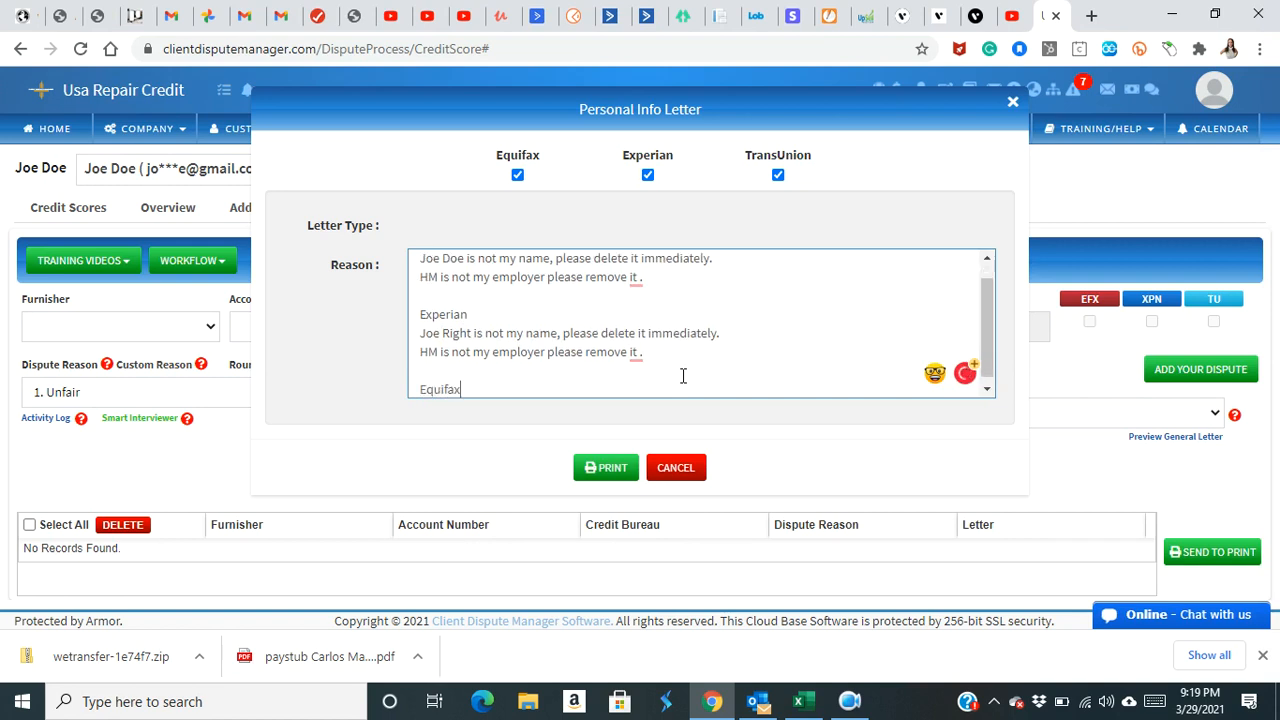
key("Return")
key("Return")
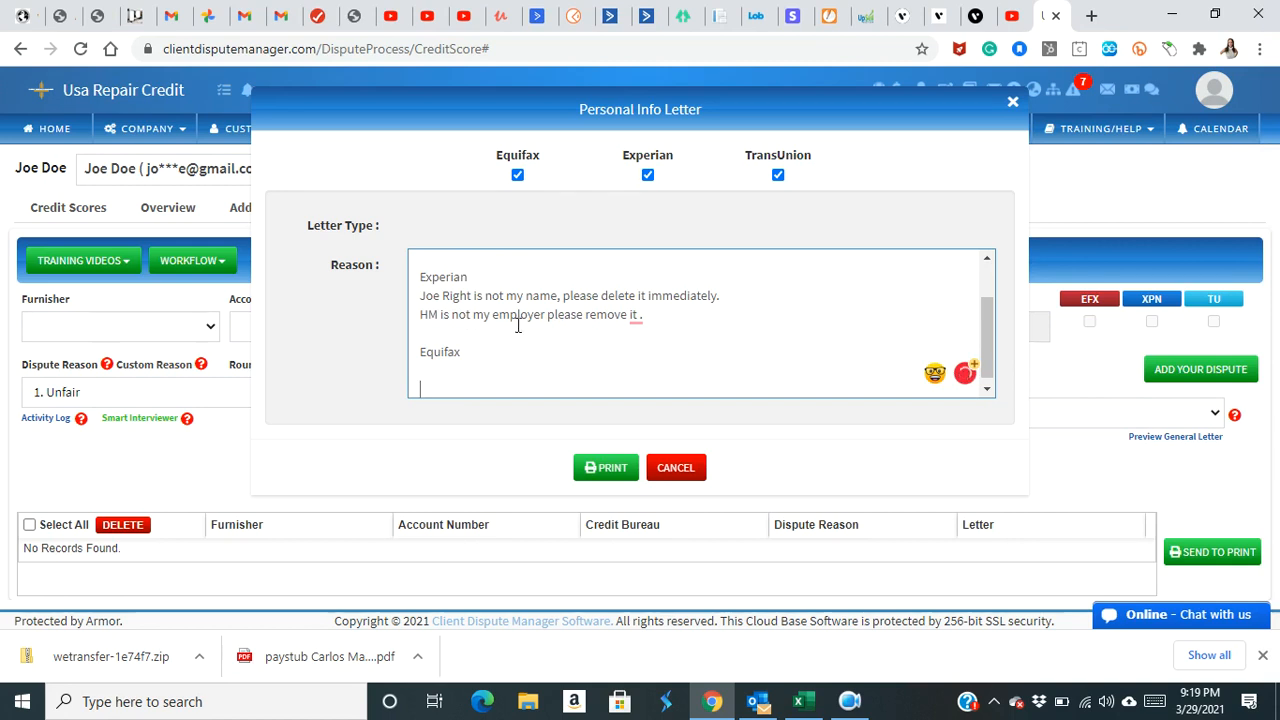
key("ctrl+v")
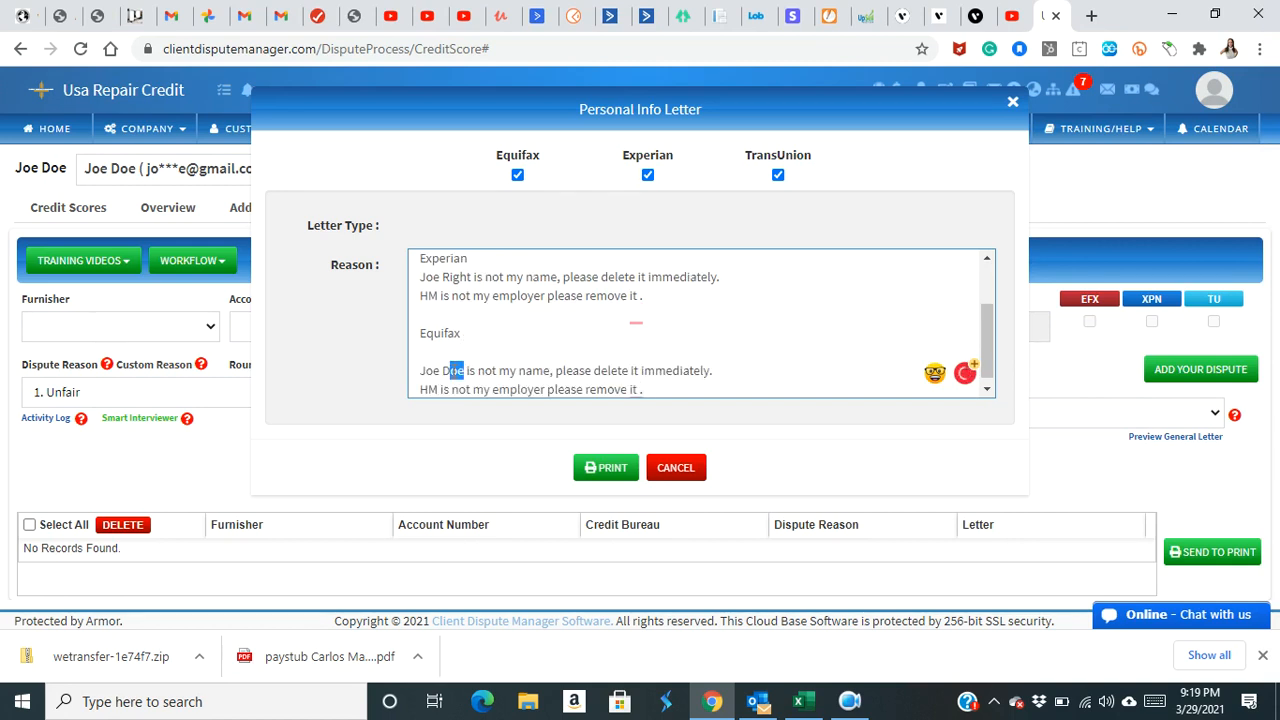
key("BackSpace")
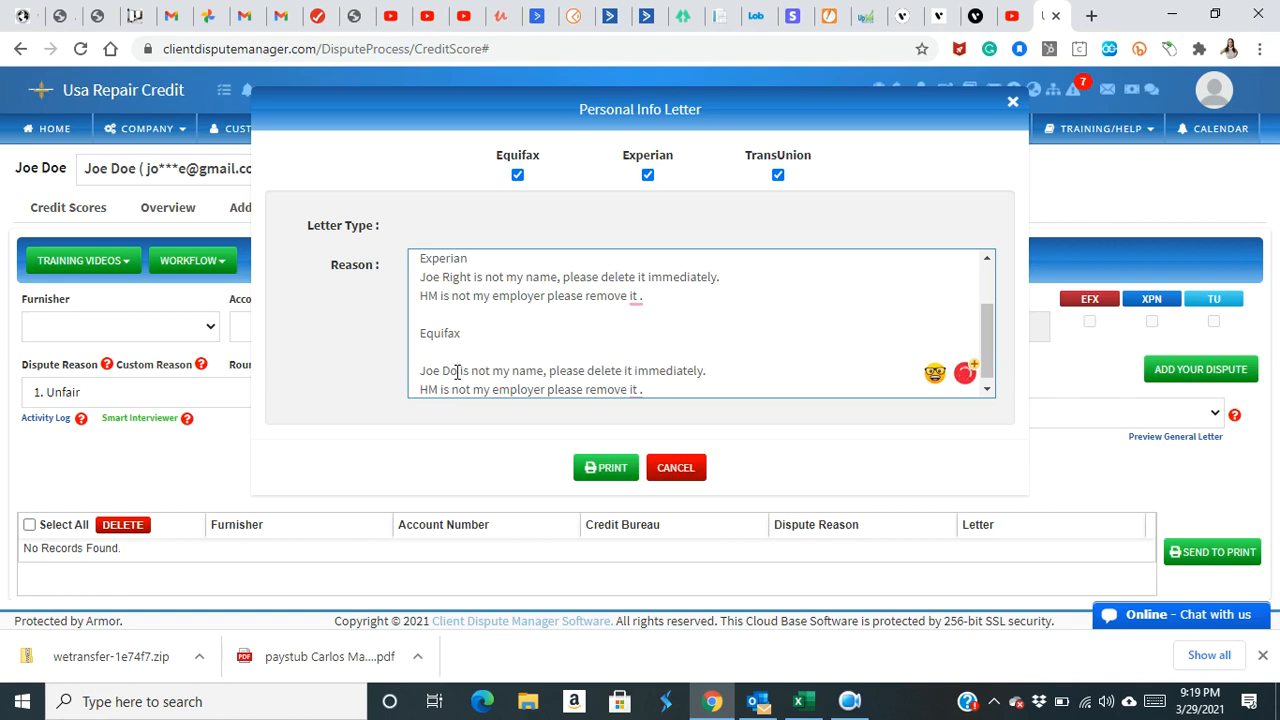
scroll(519, 333, "up", 1)
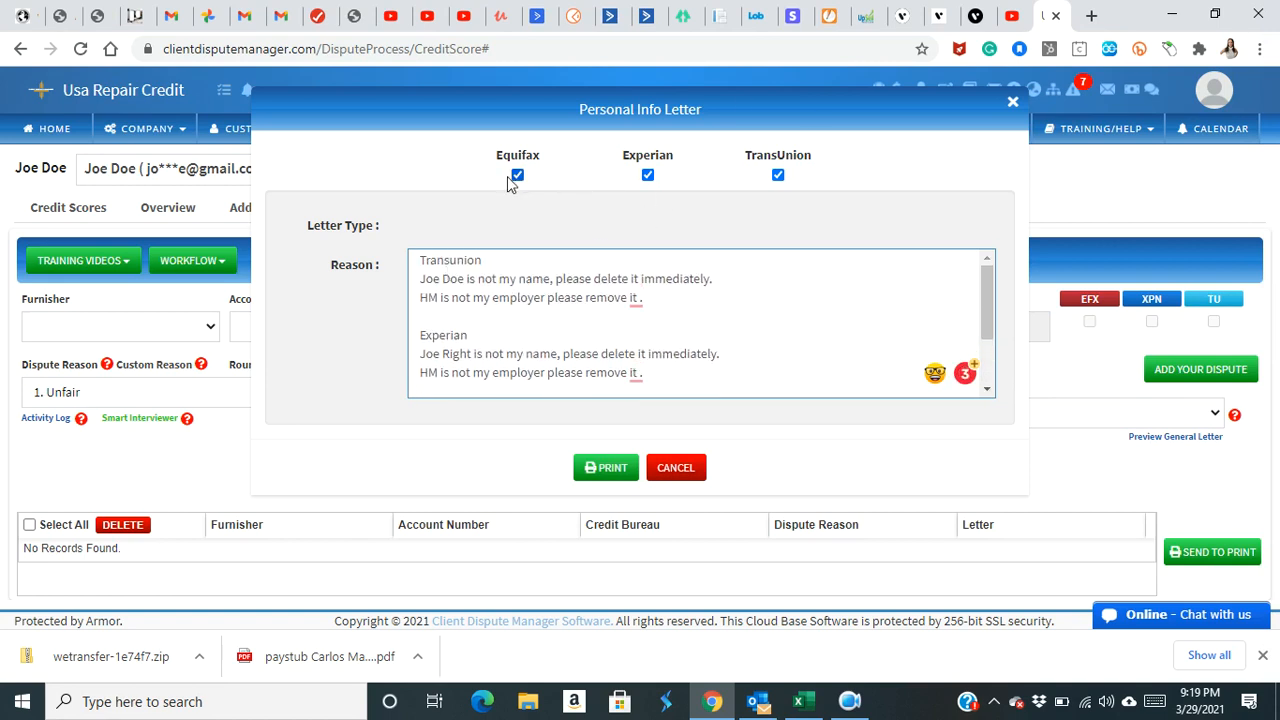
- Generate the personal info letters for Equifax, Experian and TransUnion, and open the Equifax letter for editing
scroll(613, 346, "down", 1)
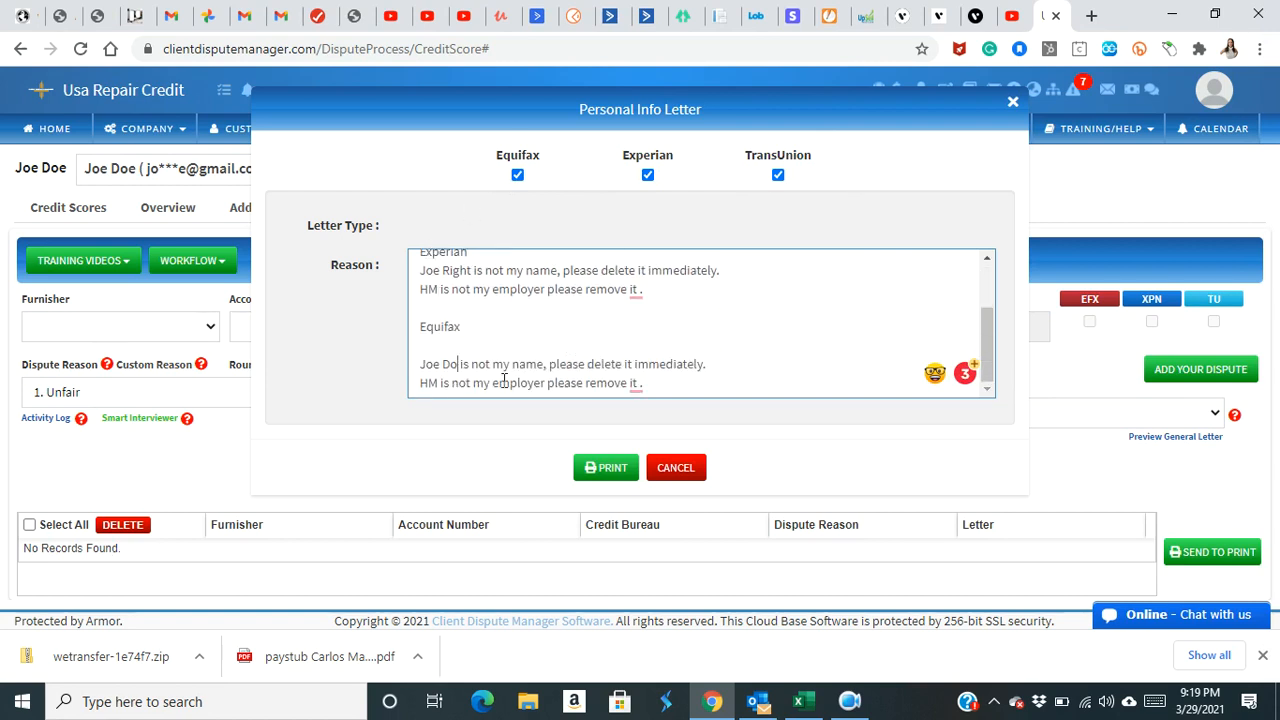
scroll(562, 368, "up", 2)
left_click(590, 467)
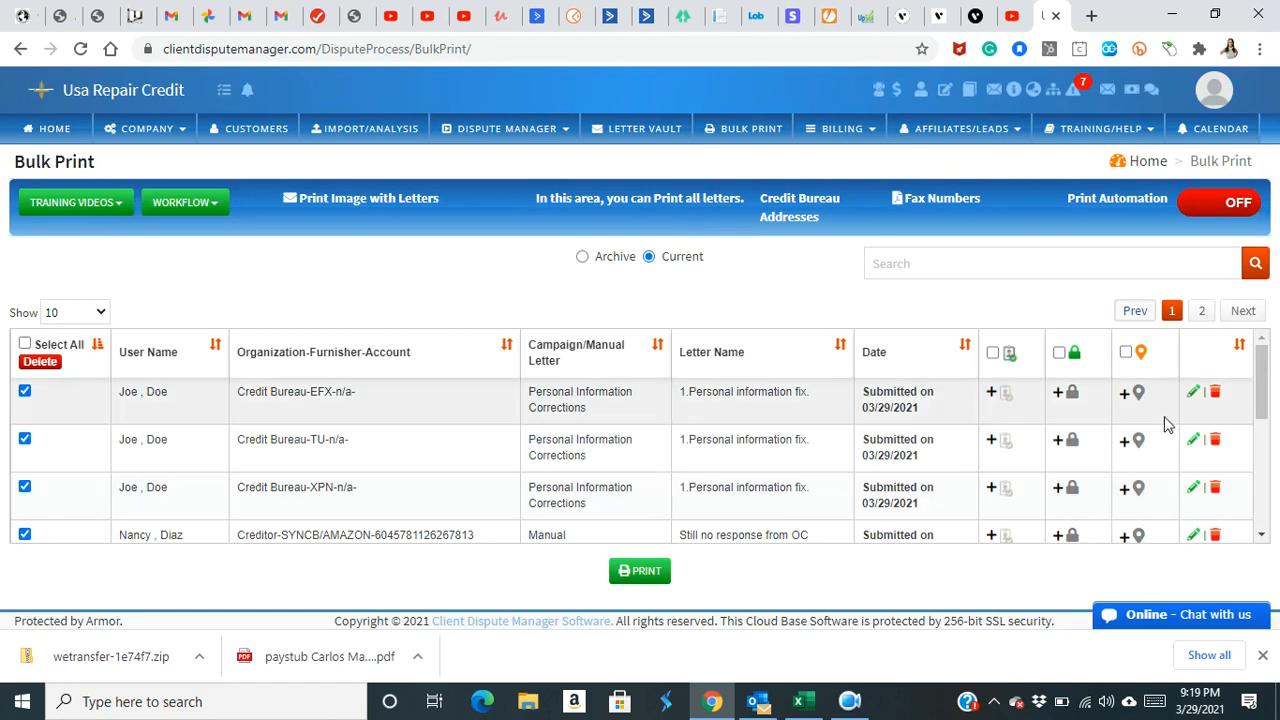
left_click(1192, 395)
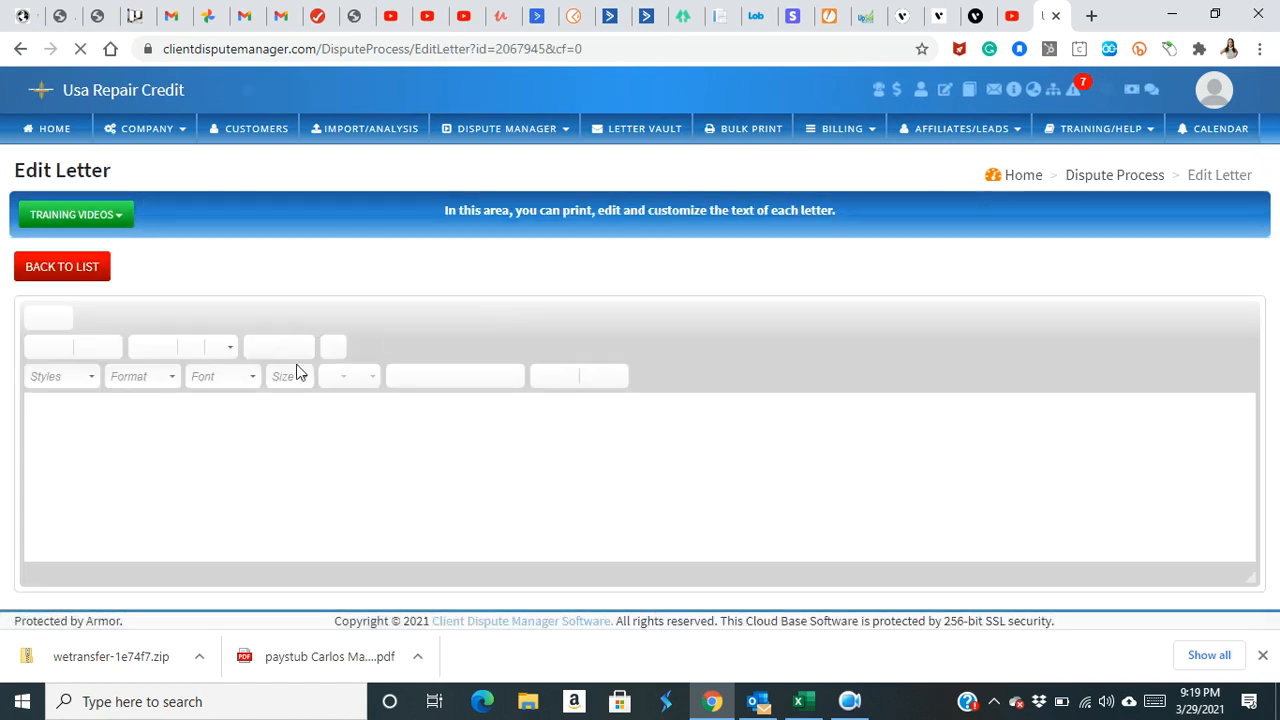
- Examine the Equifax letter's greeting, name and address paragraphs, and the inserted dispute text for all three bureaus
scroll(274, 438, "down", 10)
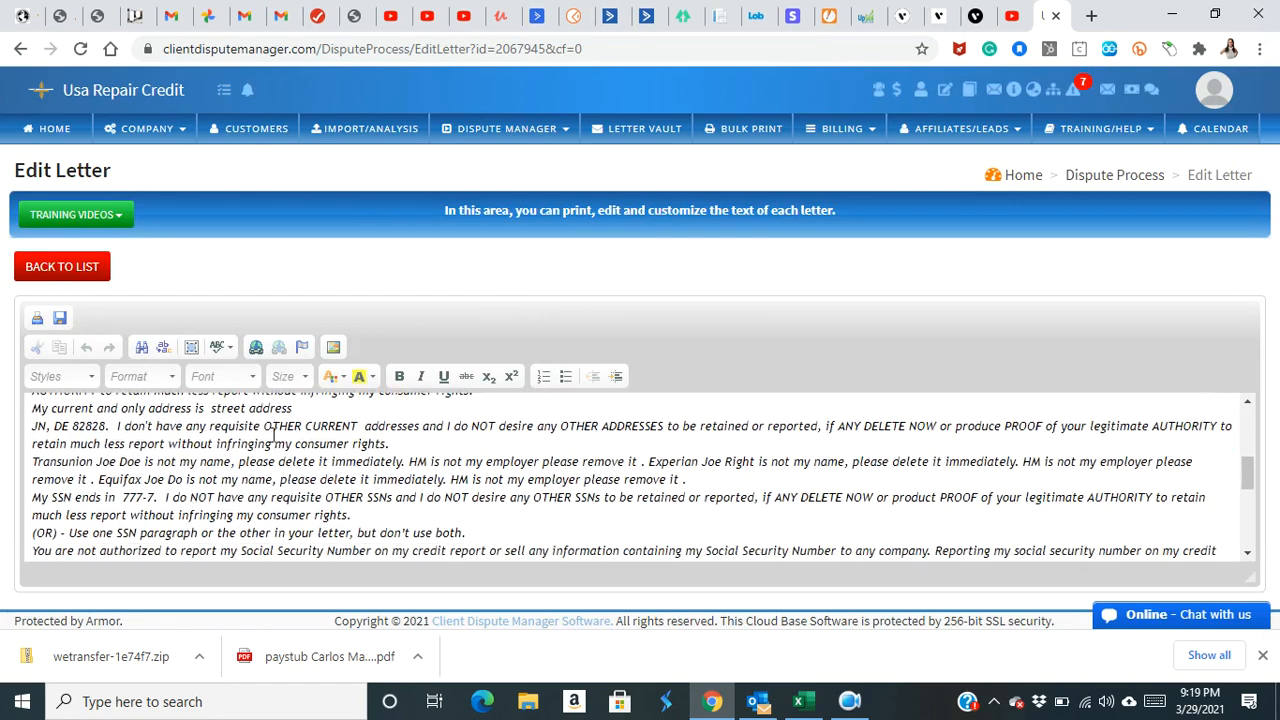
scroll(274, 437, "up", 3)
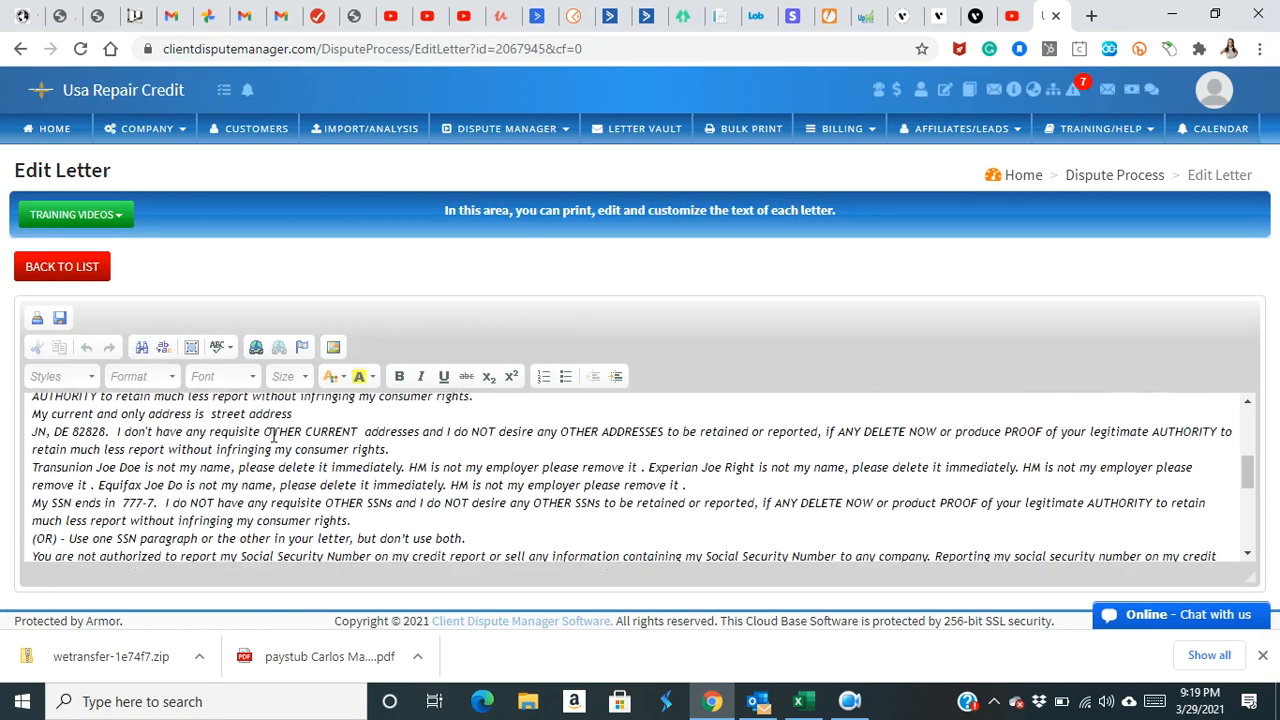
scroll(274, 437, "up", 2)
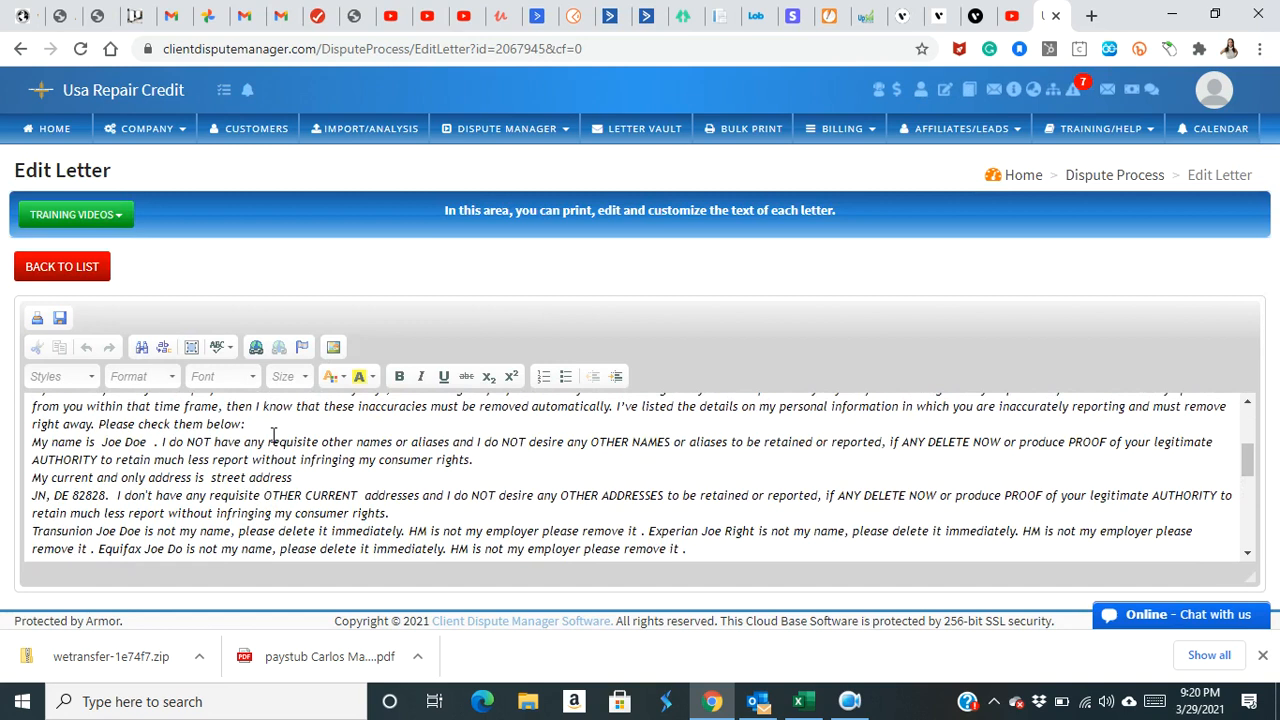
scroll(284, 469, "down", 1)
scroll(284, 469, "up", 2)
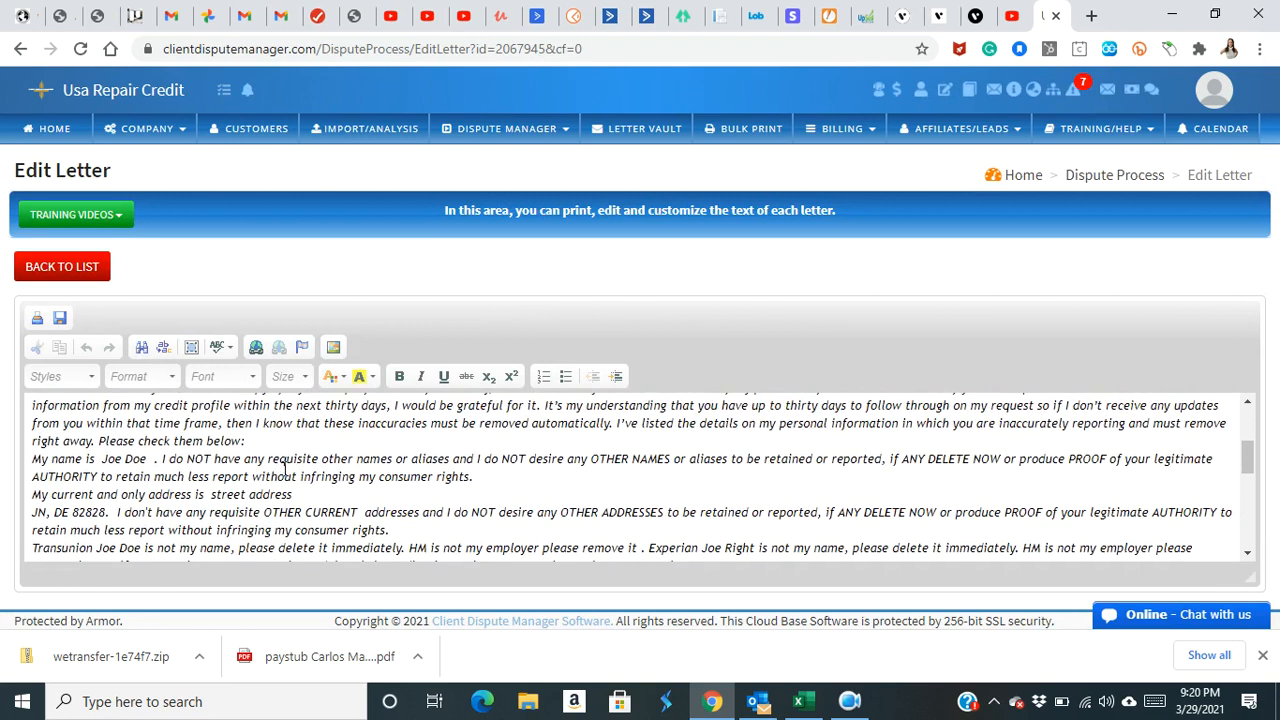
scroll(268, 477, "down", 3)
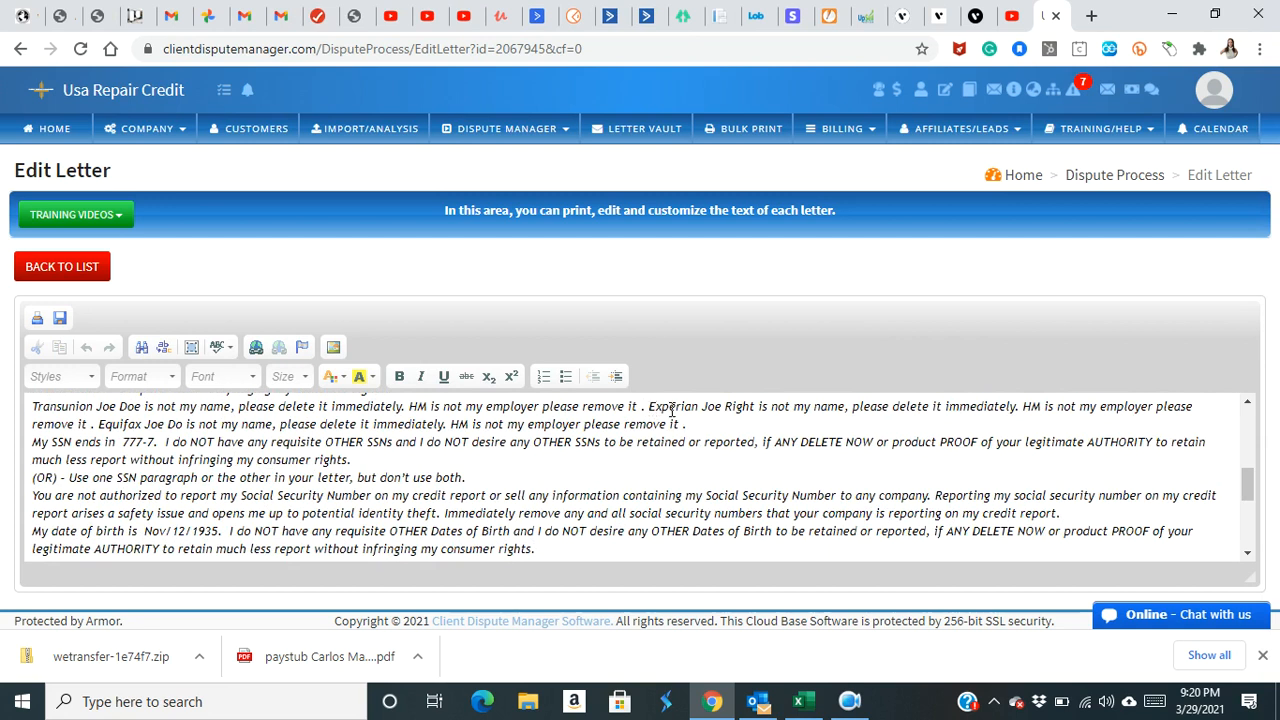
scroll(426, 418, "up", 3)
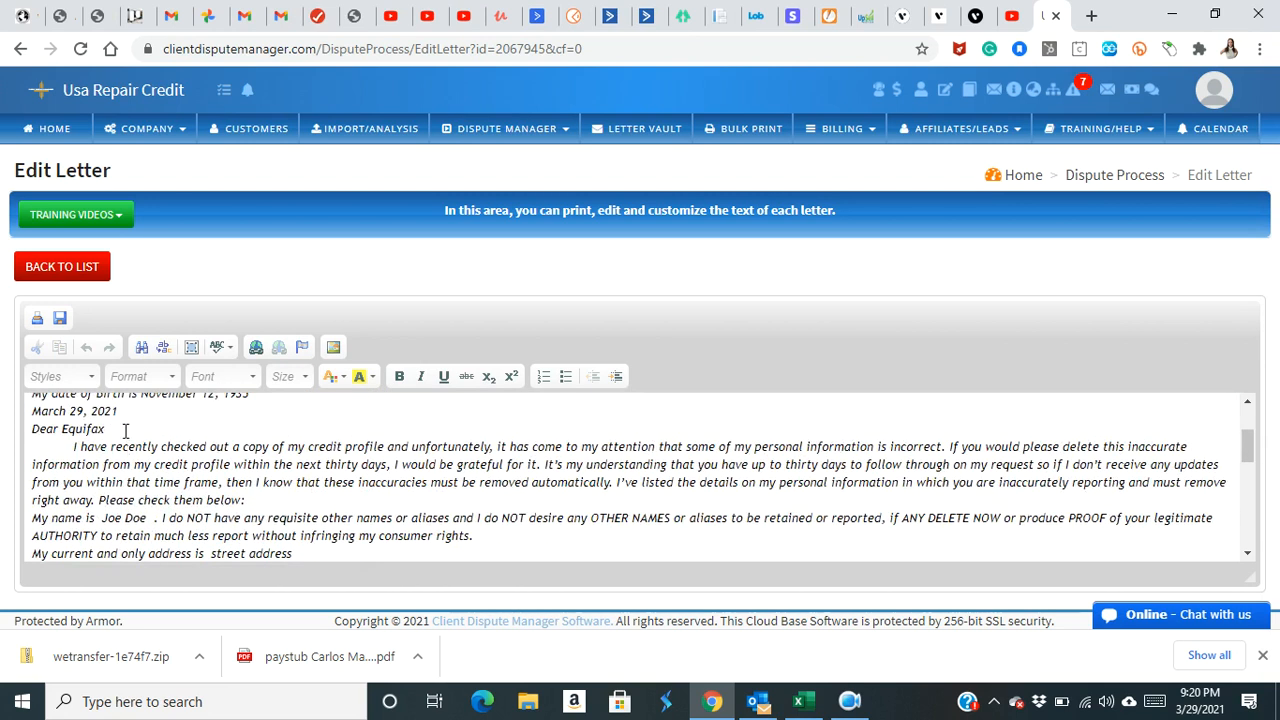
scroll(98, 506, "up", 2)
scroll(98, 506, "down", 2)
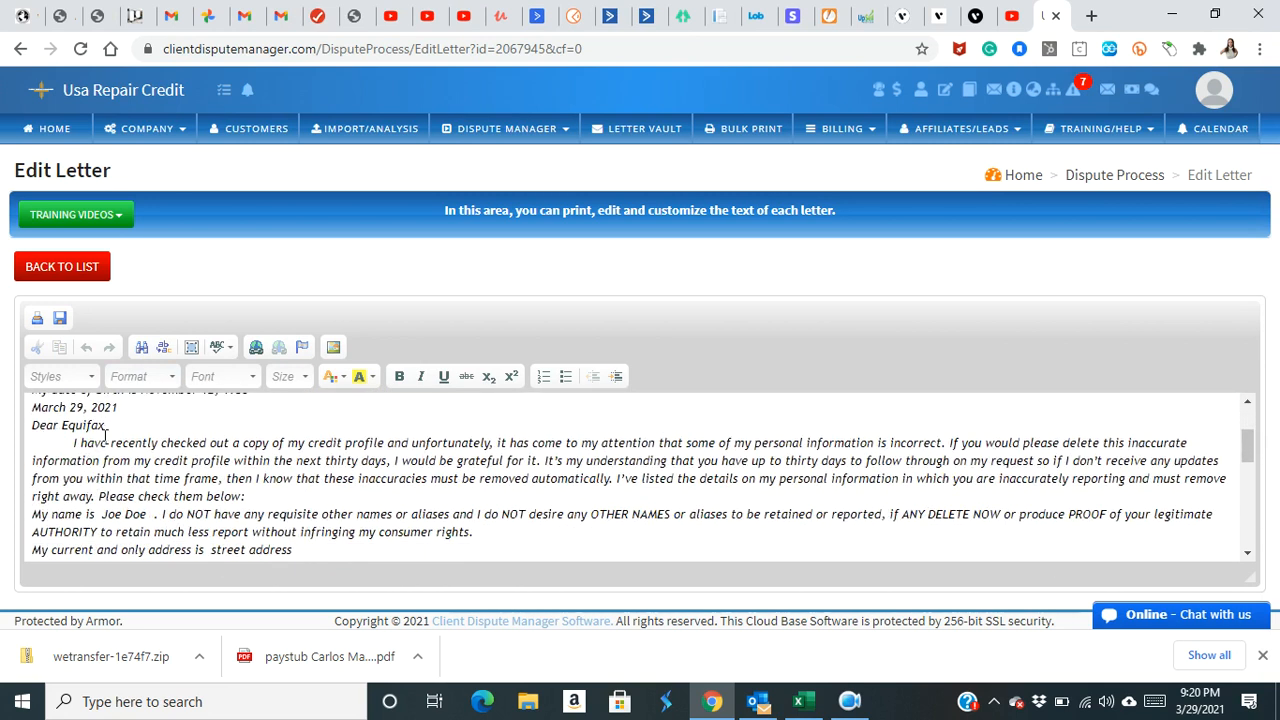
scroll(231, 503, "up", 1)
scroll(231, 503, "down", 3)
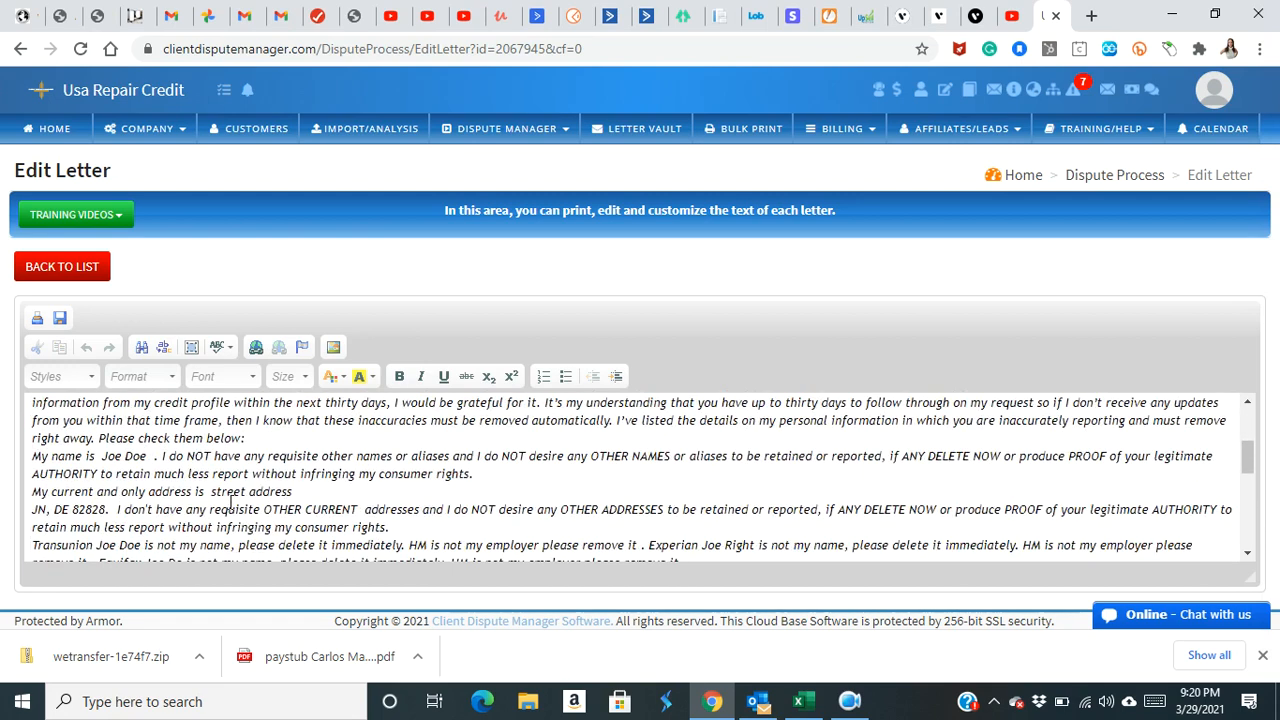
scroll(231, 503, "down", 1)
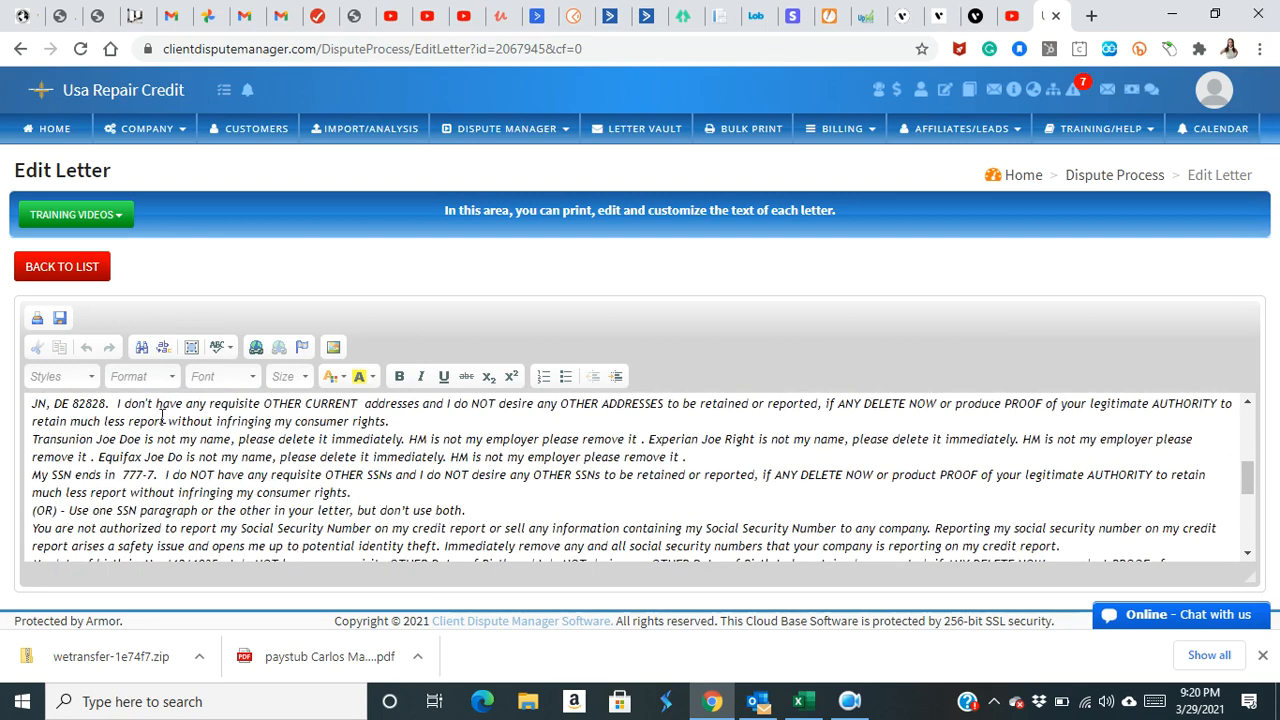
- Delete the Transunion and Experian dispute sentences from the Equifax letter, keeping only the Equifax sentences
left_click_drag(100, 456, 488, 475)
left_click(461, 458)
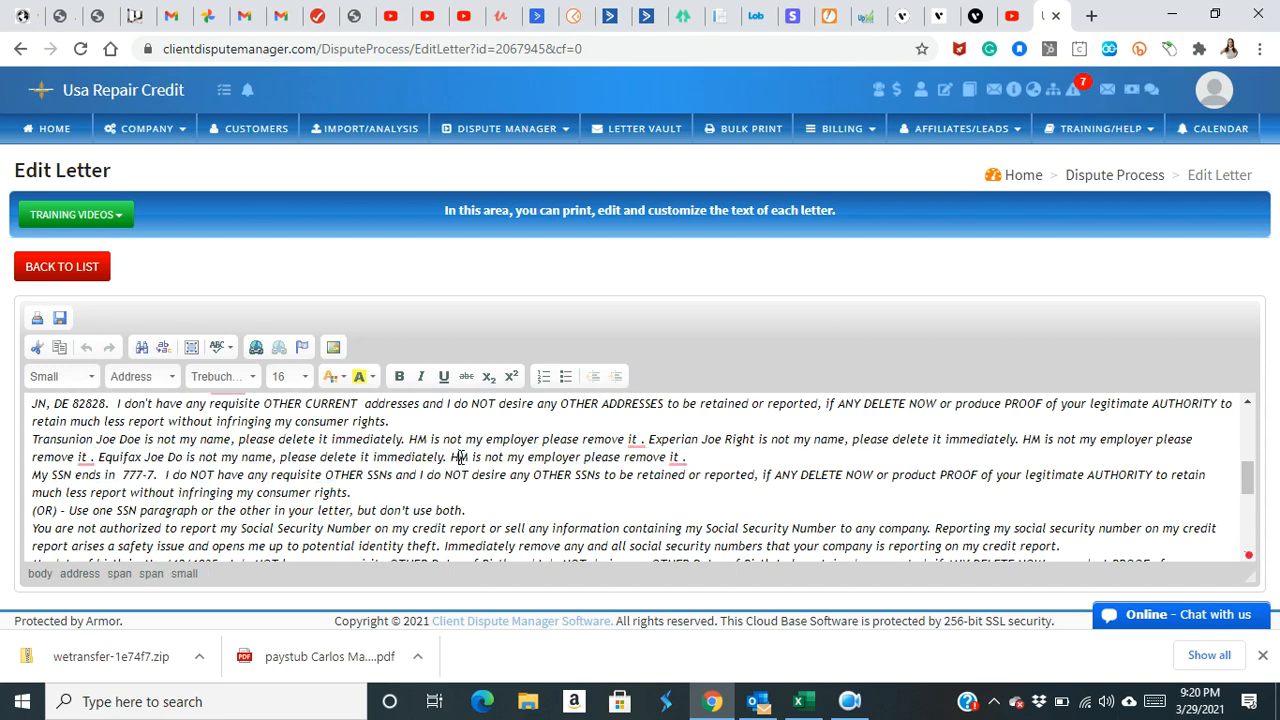
left_click_drag(97, 457, 32, 440)
key("Delete")
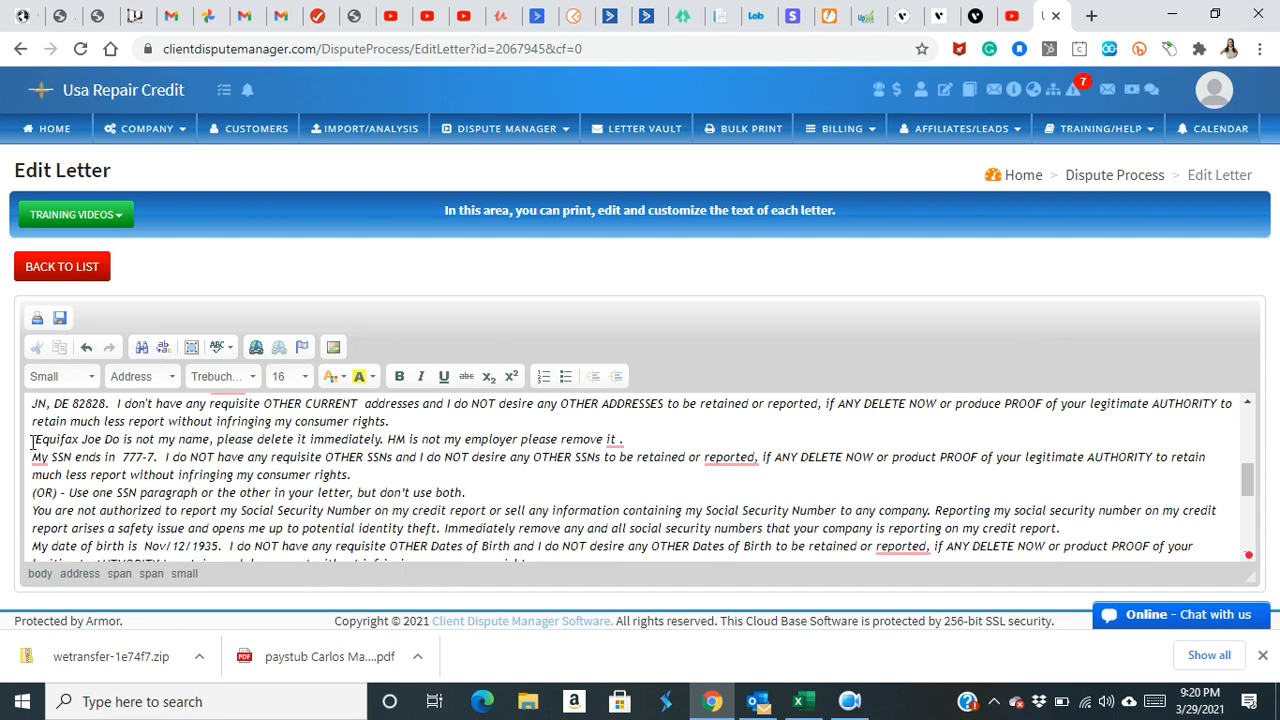
scroll(178, 452, "up", 1)
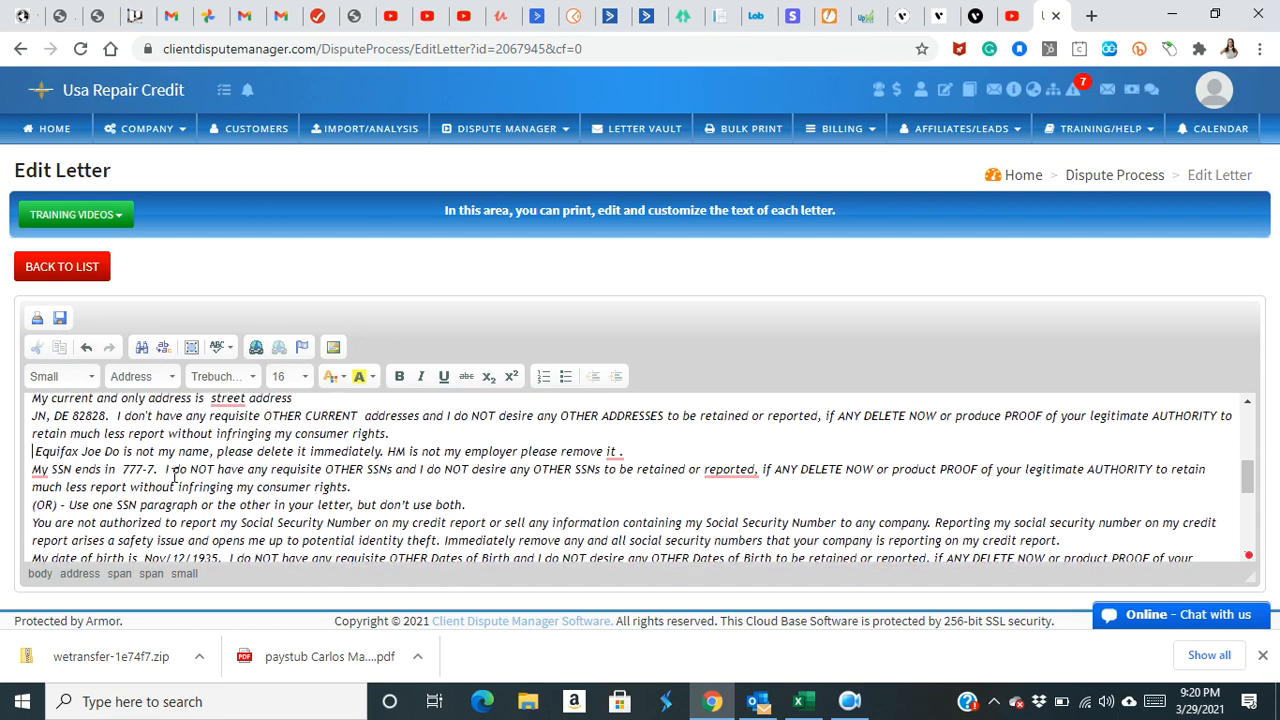
scroll(54, 466, "up", 1)
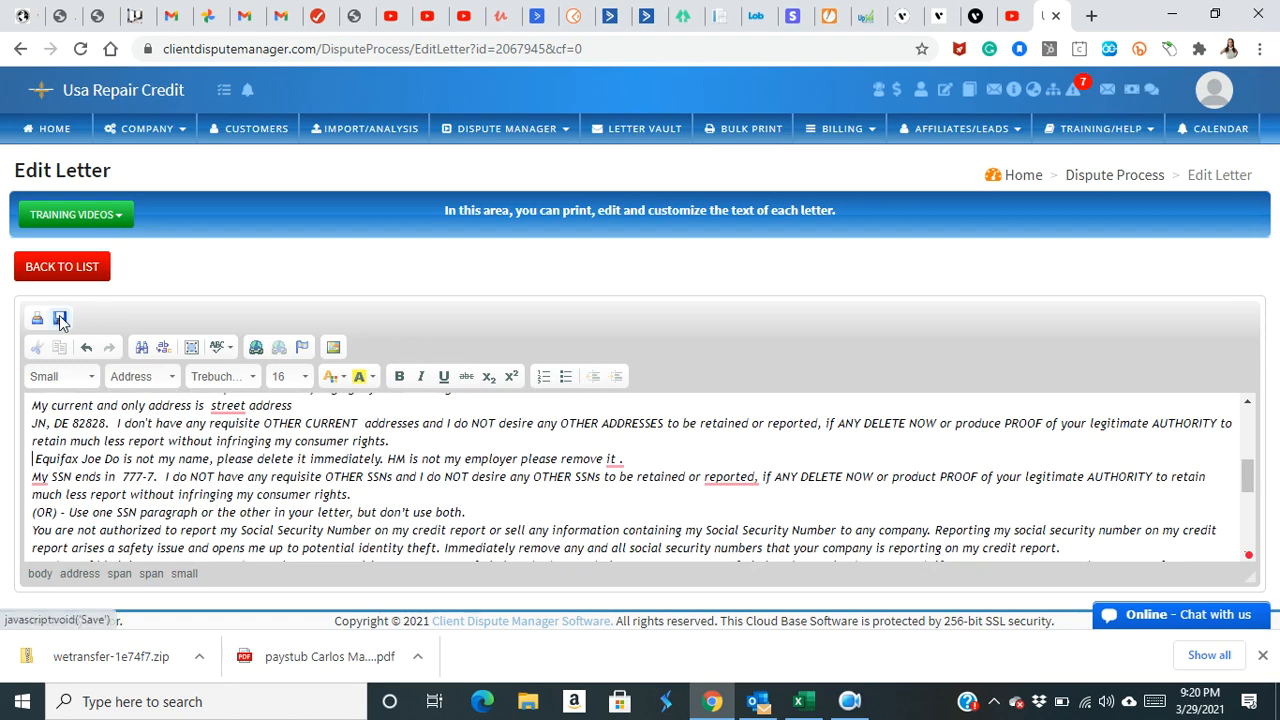
- Check the Equifax dispute sentences against the rest of the letter and save the edited letter
scroll(165, 533, "down", 3)
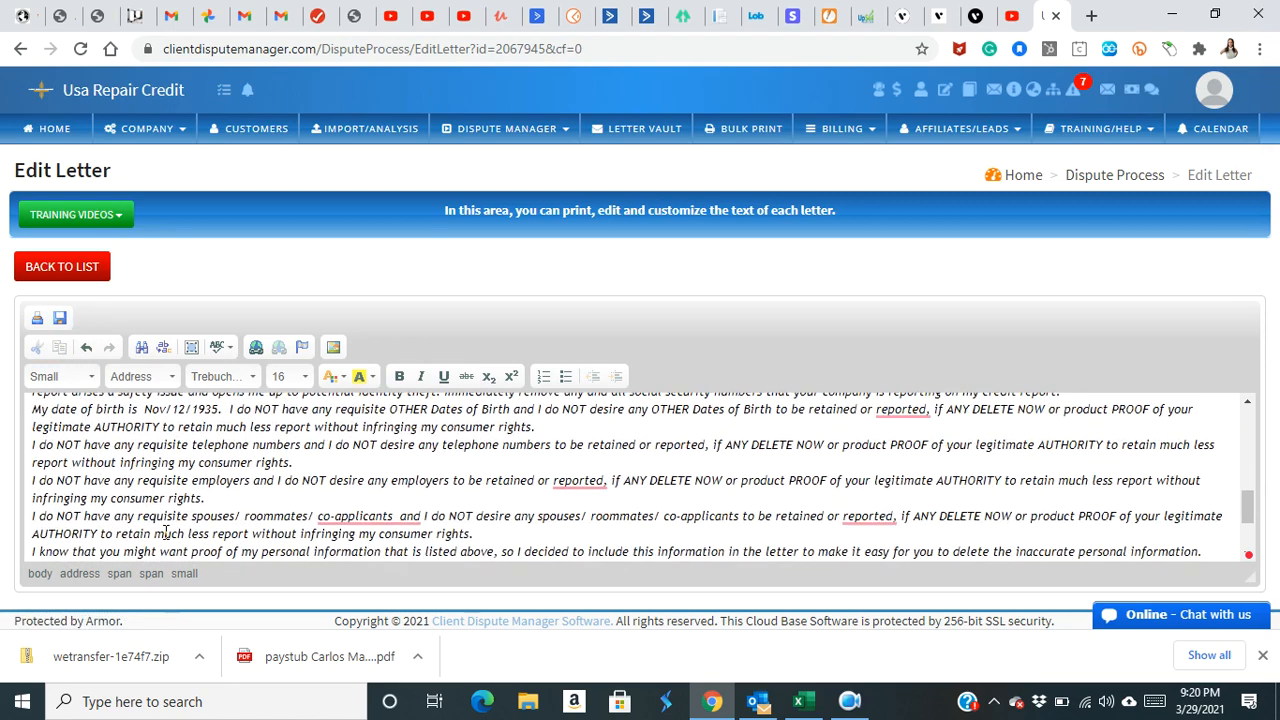
scroll(165, 533, "up", 4)
scroll(160, 525, "down", 3)
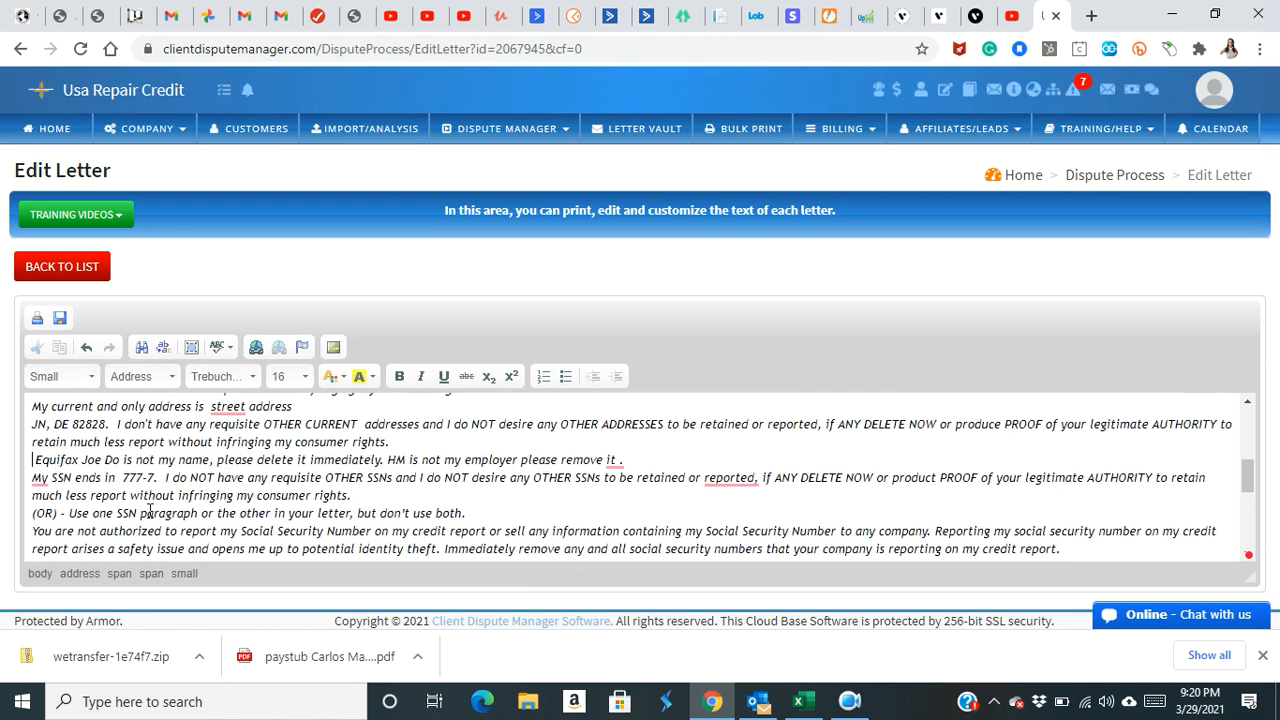
left_click_drag(35, 462, 534, 462)
left_click(630, 440)
triple_click(630, 460)
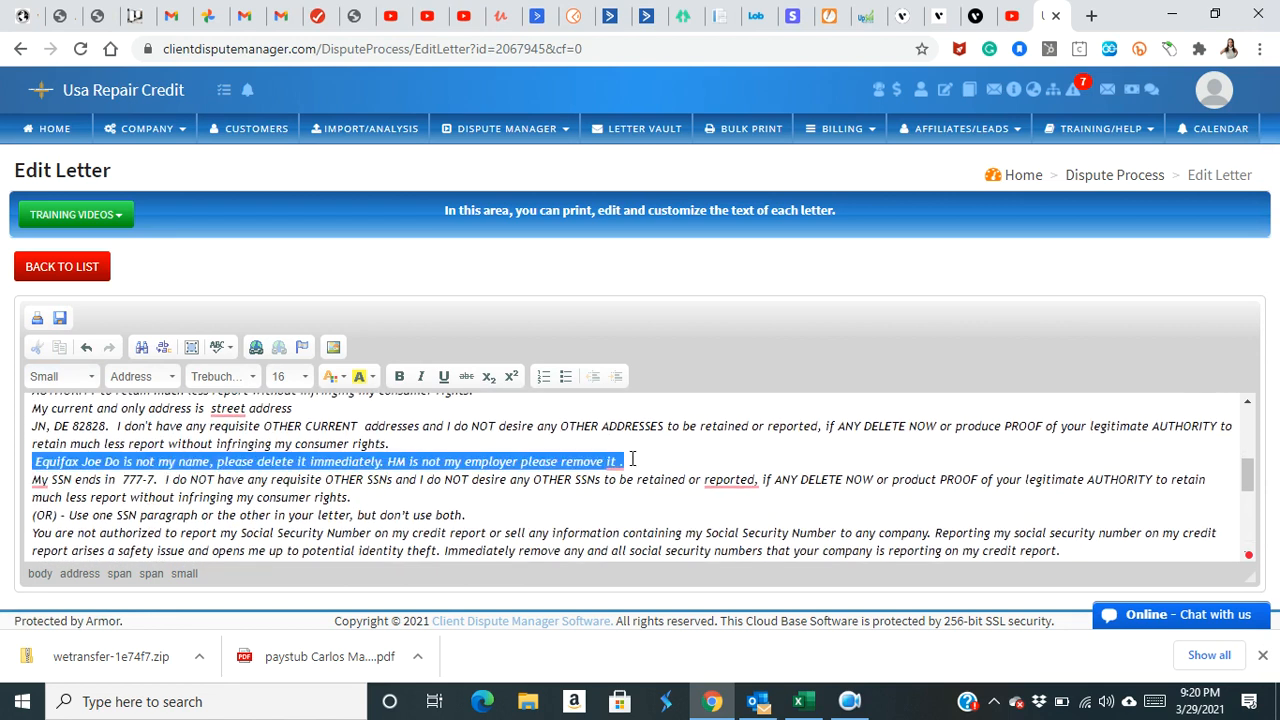
left_click(360, 462)
left_click_drag(382, 461, 625, 447)
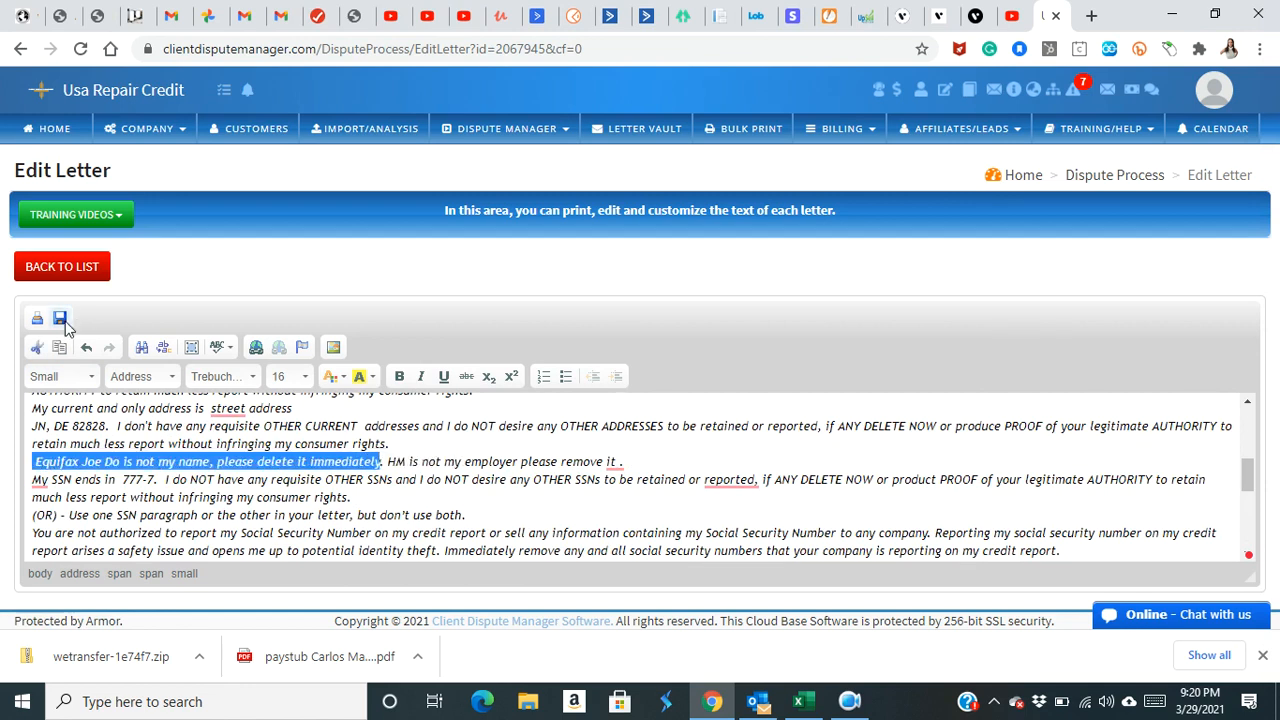
left_click(60, 318)
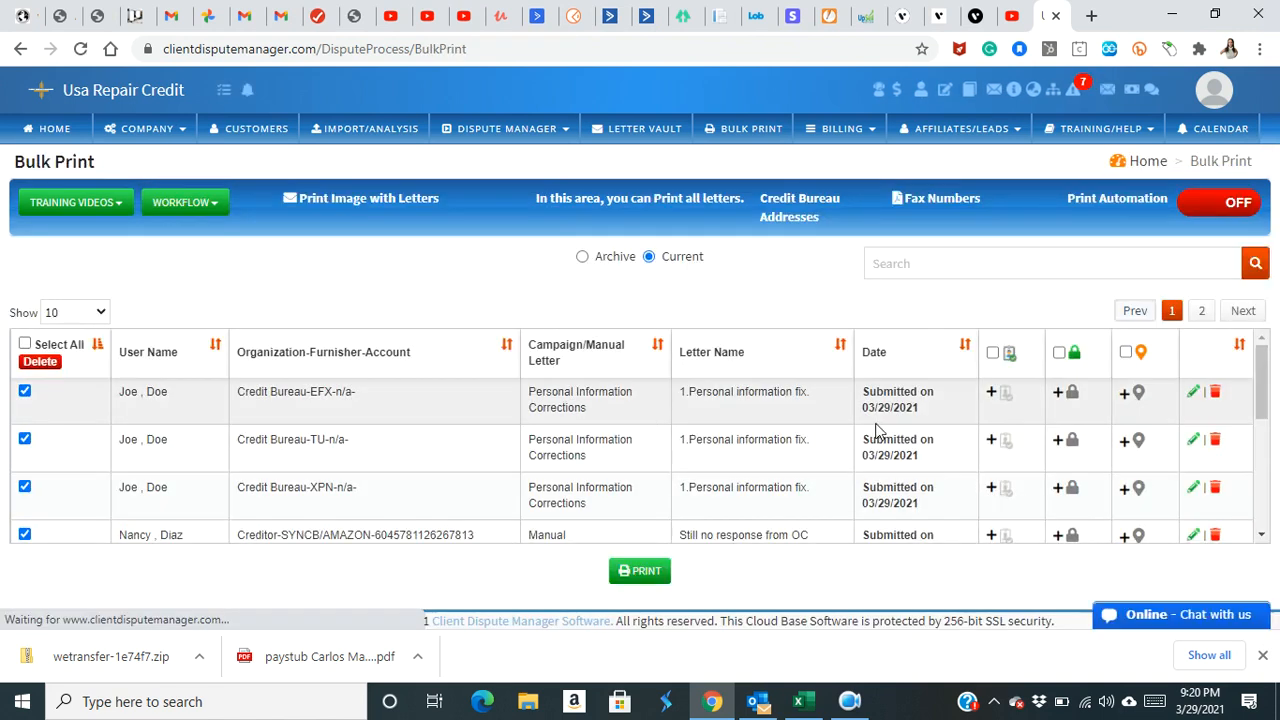
- Open the TransUnion letter for editing and locate its combined bureau dispute paragraph
left_click(1191, 441)
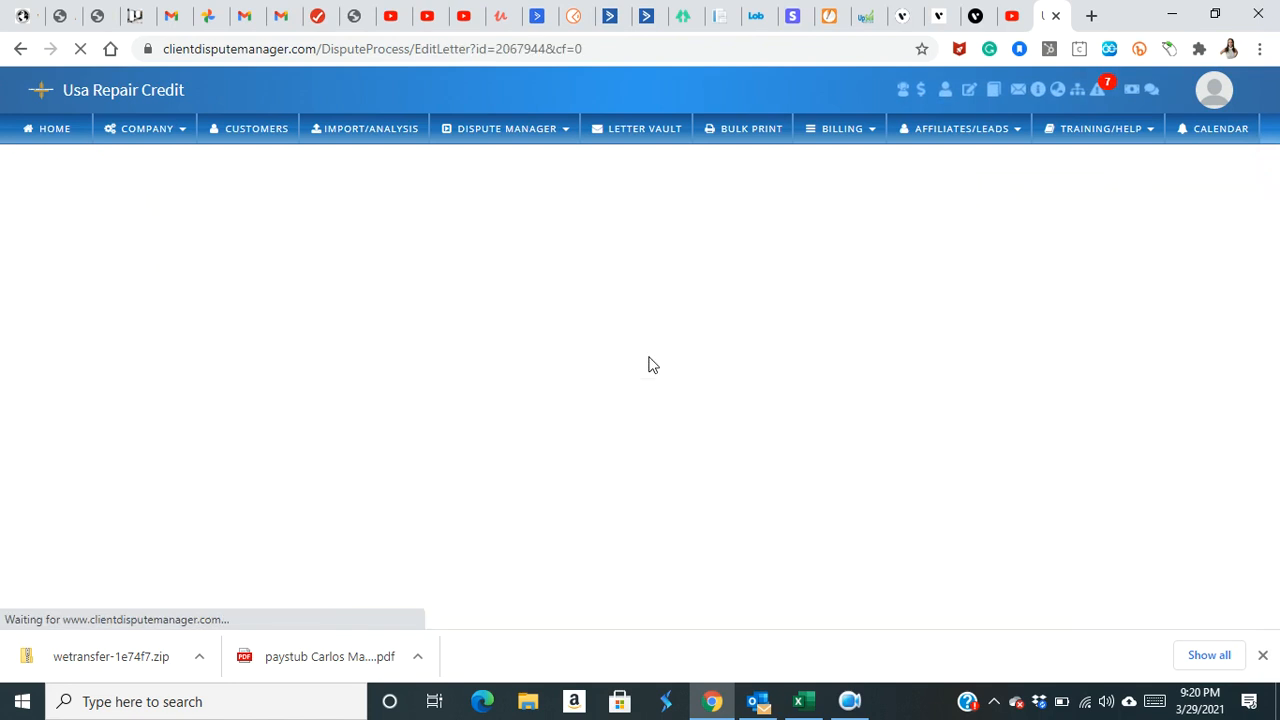
scroll(277, 452, "down", 1)
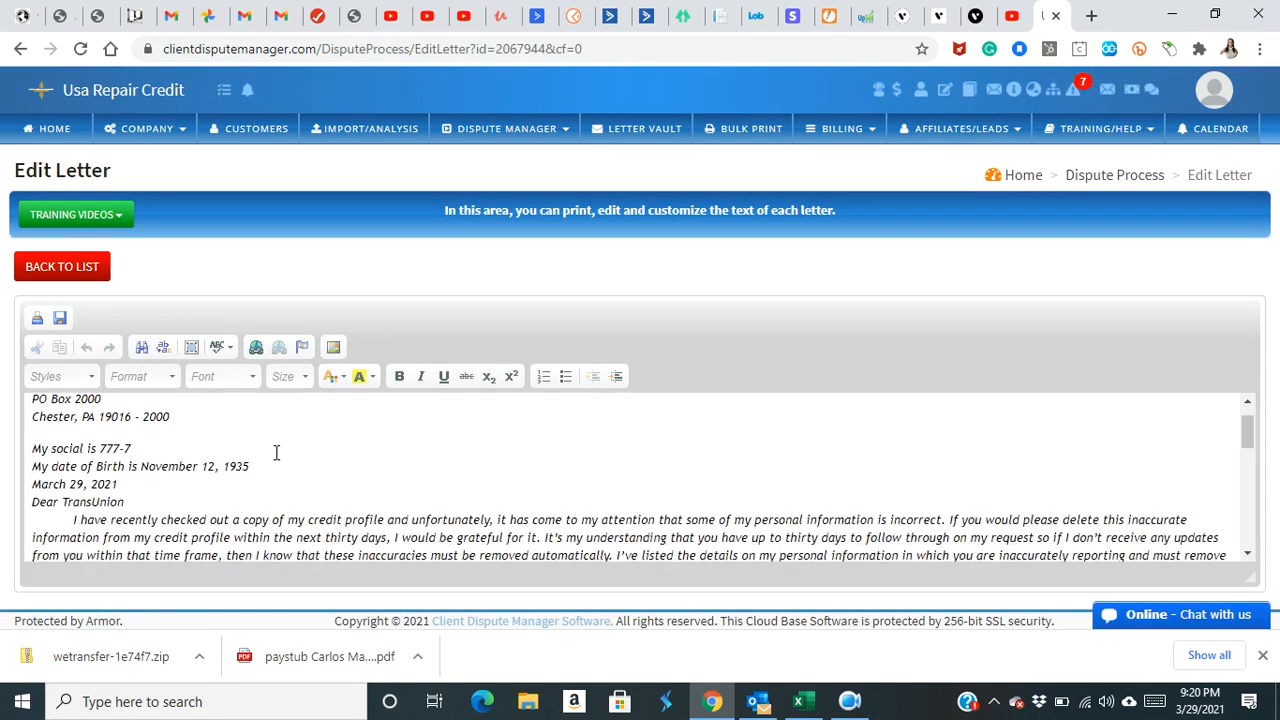
scroll(277, 453, "up", 1)
scroll(224, 475, "down", 5)
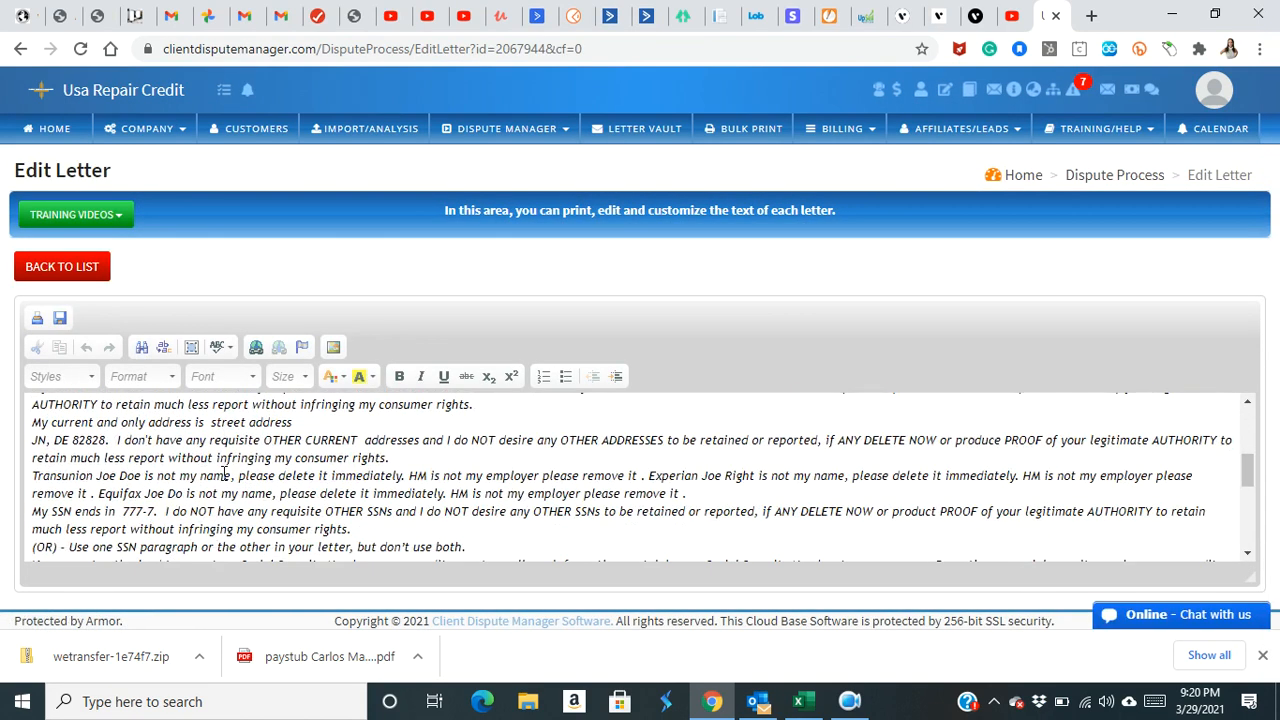
scroll(225, 487, "down", 1)
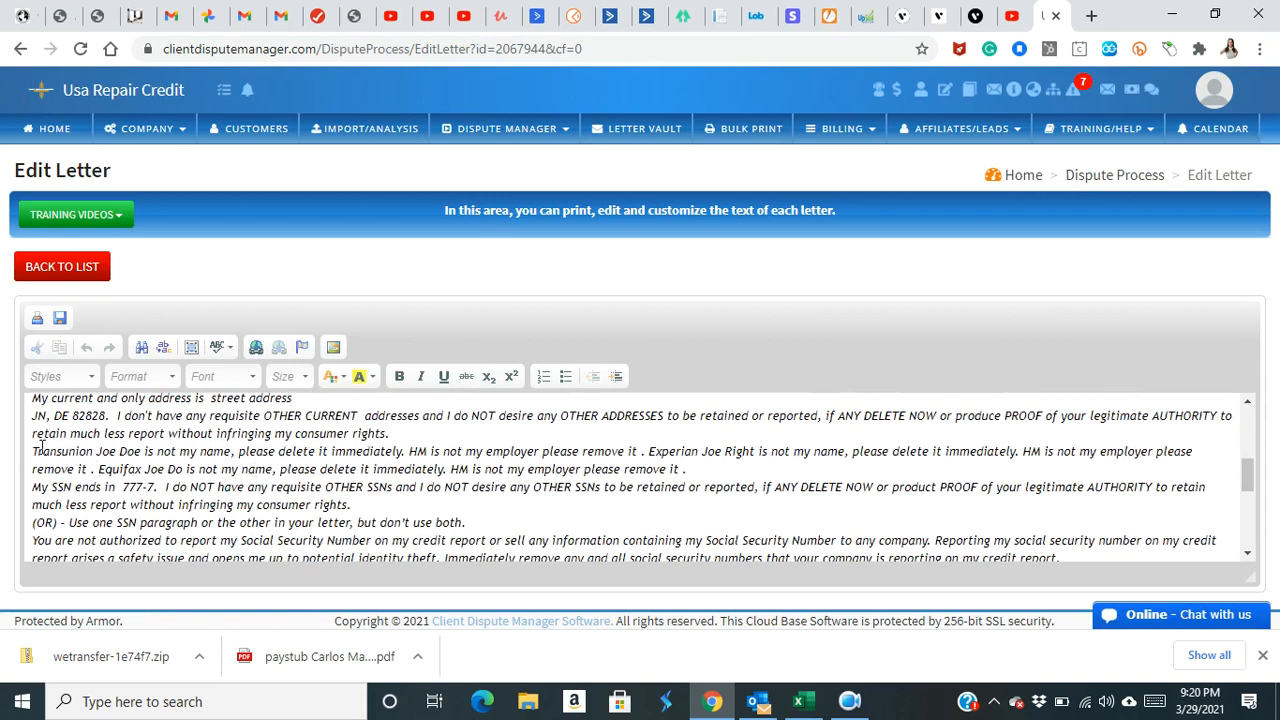
- Remove the word "Transunion" and the first name from the start of the TransUnion letter's dispute paragraph
left_click(41, 447)
double_click(96, 451)
left_click(95, 451)
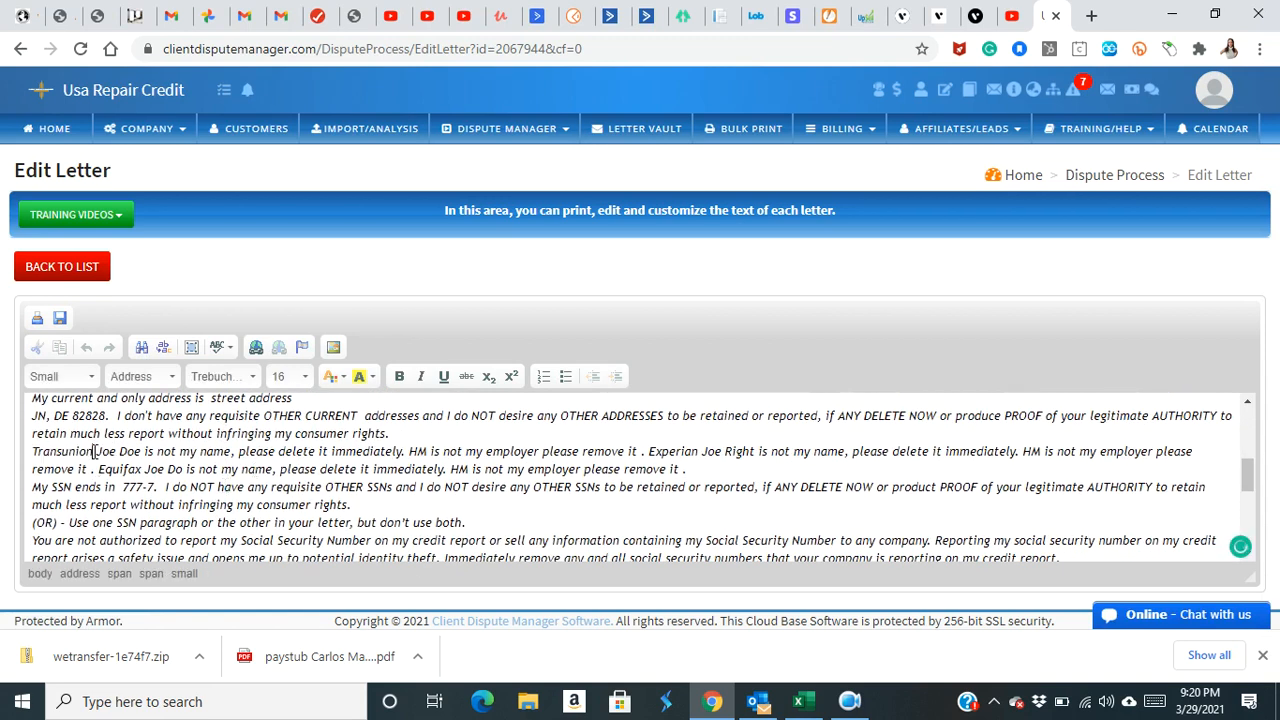
key("Delete")
key("Delete")
key("Delete")
key("Delete")
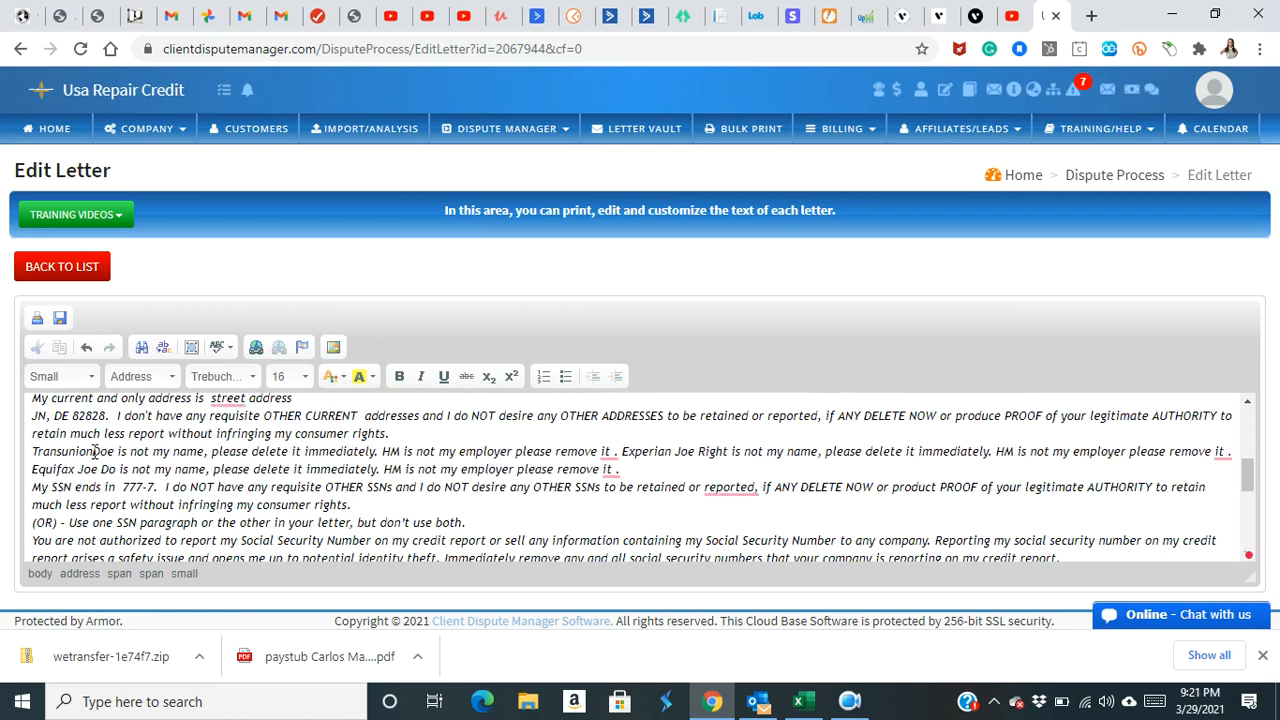
key("BackSpace")
key("BackSpace")
key("BackSpace")
key("BackSpace")
key("BackSpace")
key("BackSpace")
key("BackSpace")
key("BackSpace")
key("BackSpace")
key("BackSpace")
key("BackSpace")
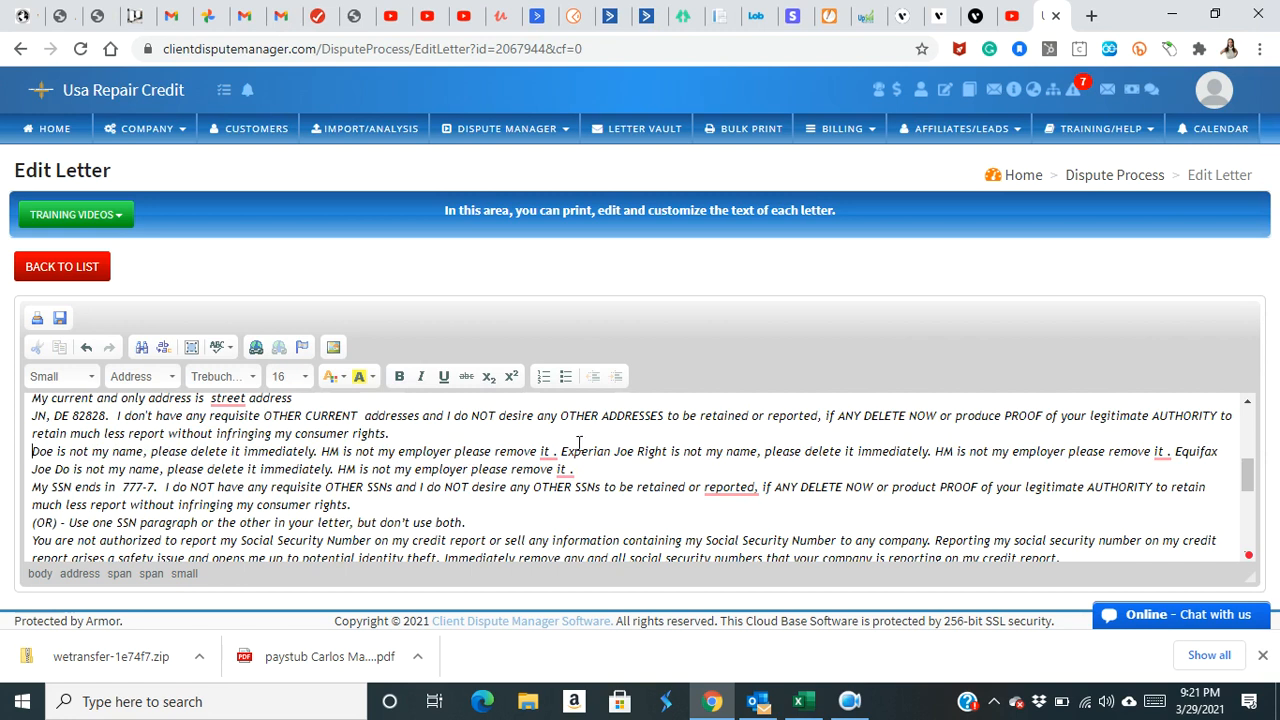
- Delete the Experian and Equifax dispute sentences from the TransUnion letter and save it
left_click_drag(560, 453, 569, 465)
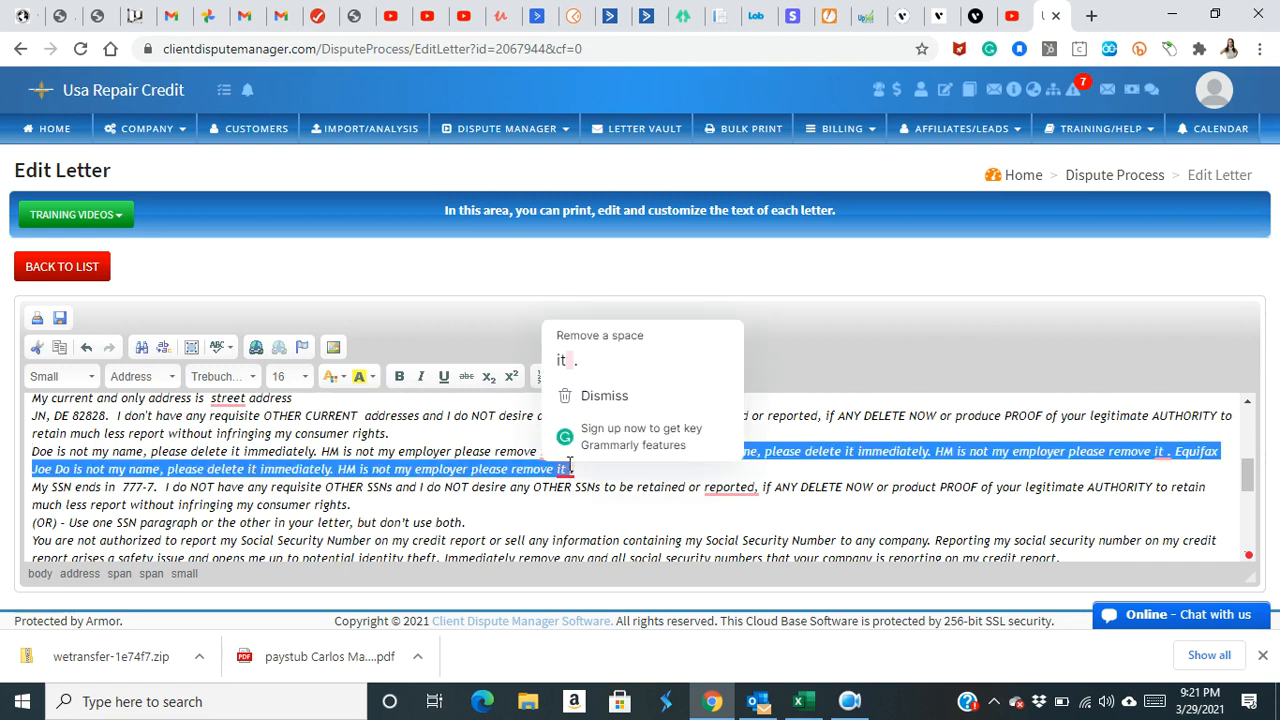
left_click(607, 487)
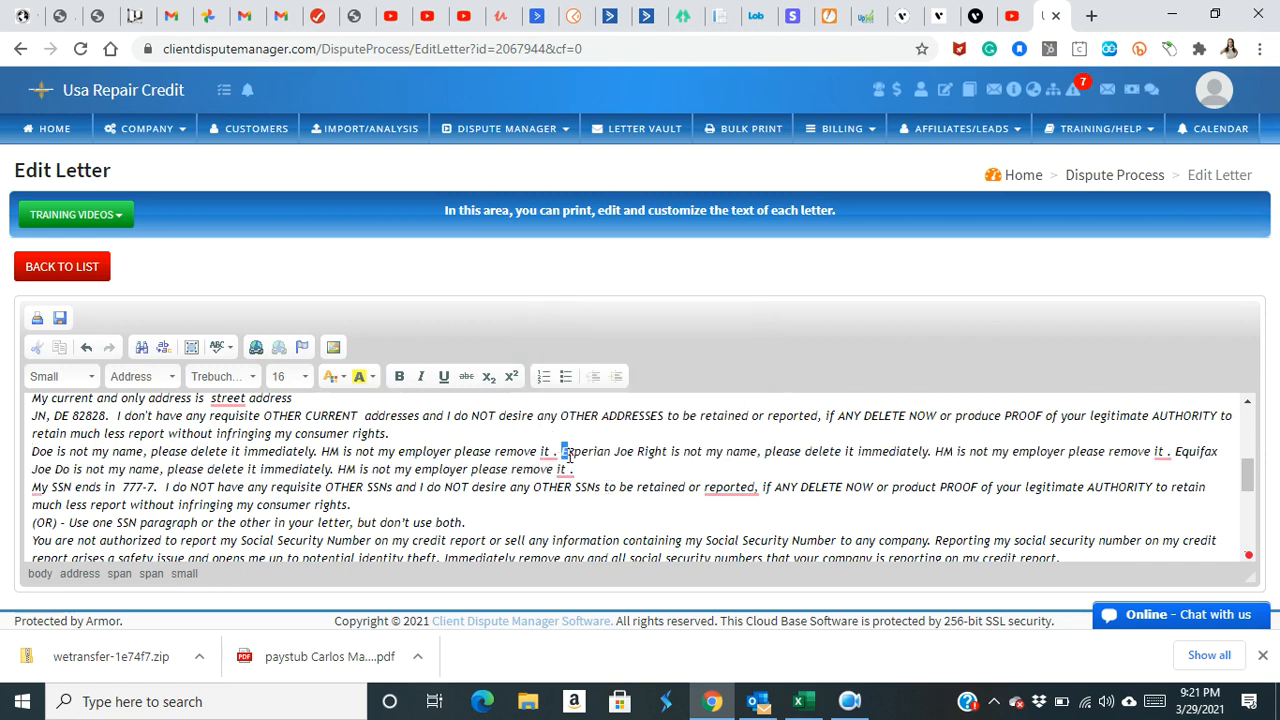
left_click_drag(568, 453, 576, 467)
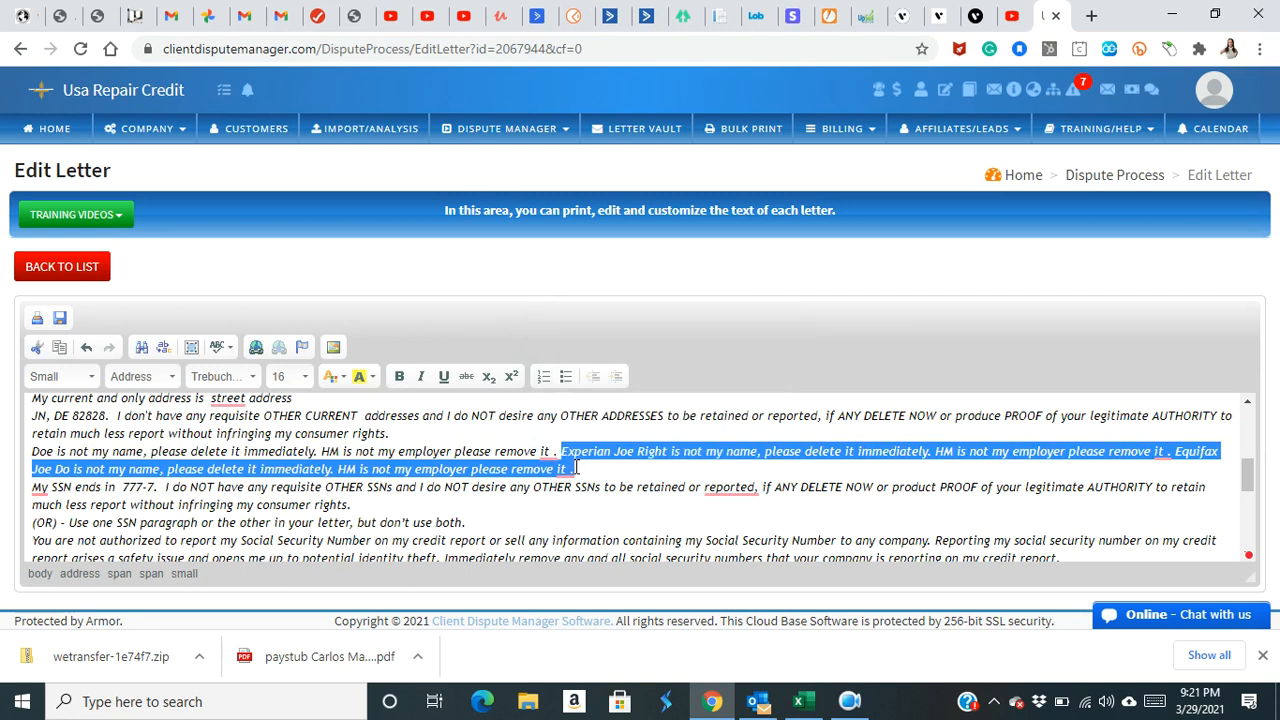
key("Delete")
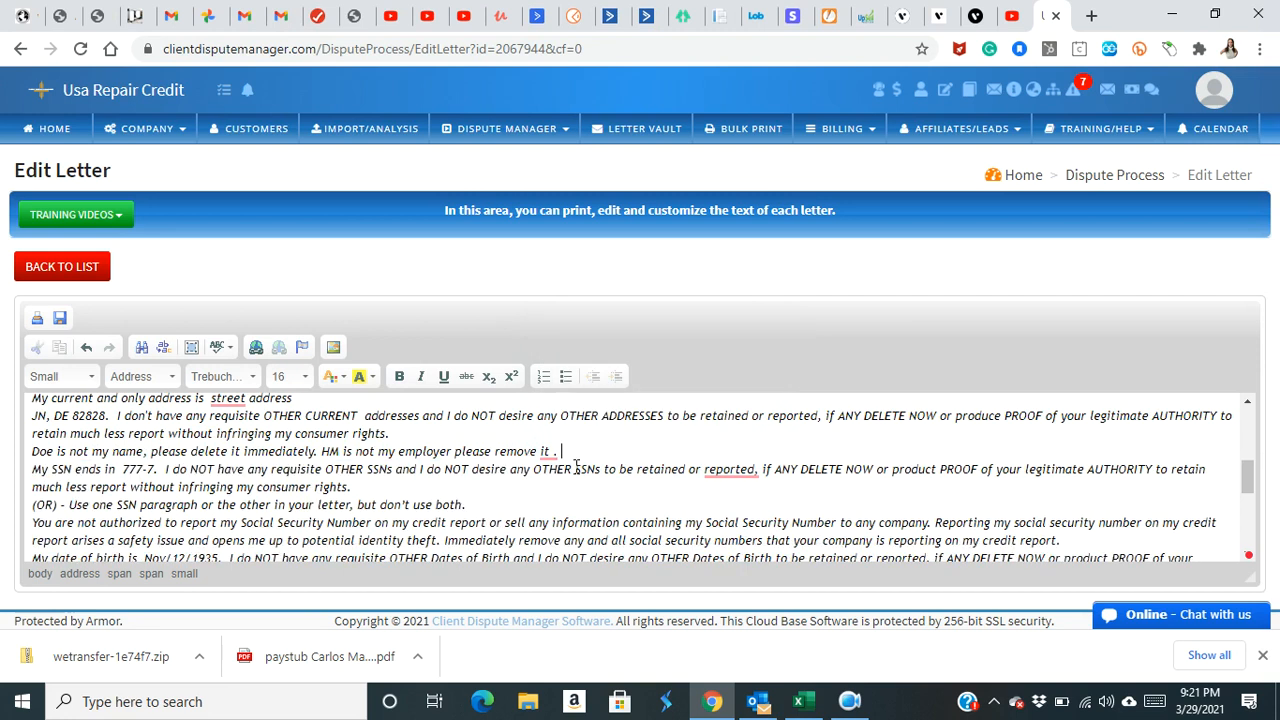
left_click(60, 318)
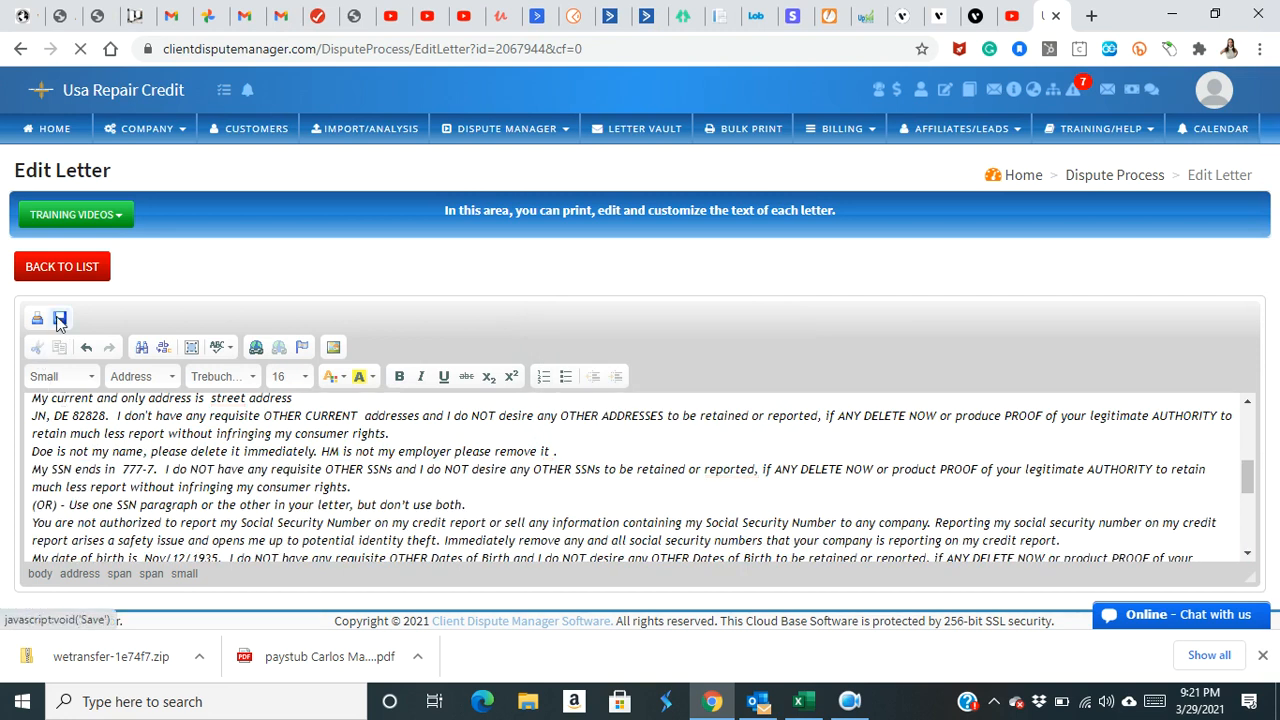